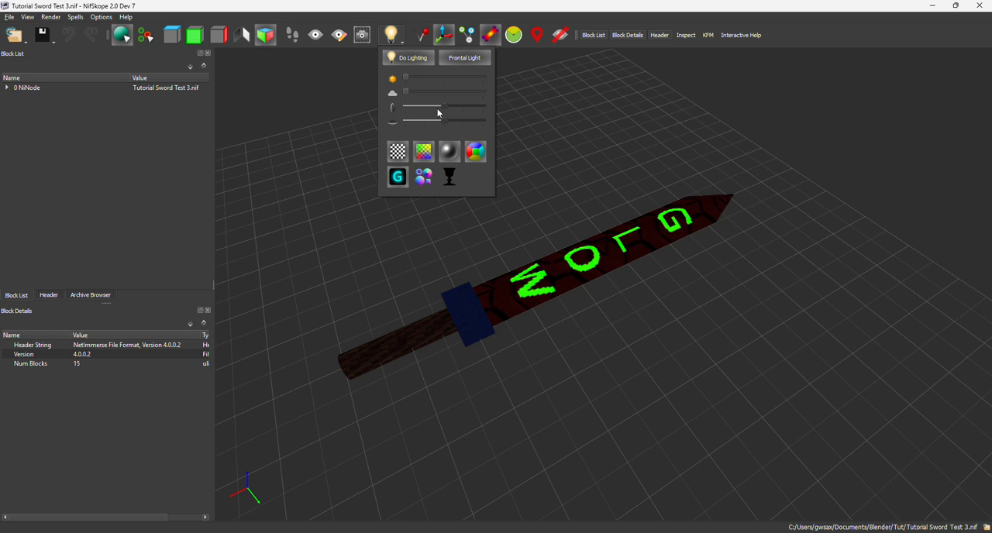
Examine the glowing letters on the sword blade from several angles while varying the preview lighting
click(442, 108)
click(391, 40)
click(391, 40)
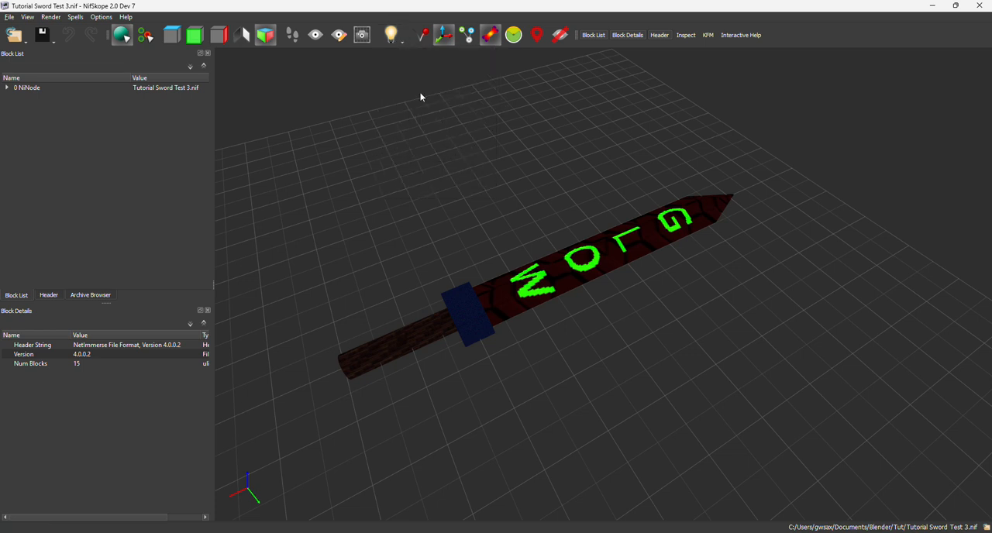
mouse_move(520, 265)
middle_down()
mouse_move(520, 248)
mouse_move(519, 260)
middle_up()
drag(546, 279, 653, 196)
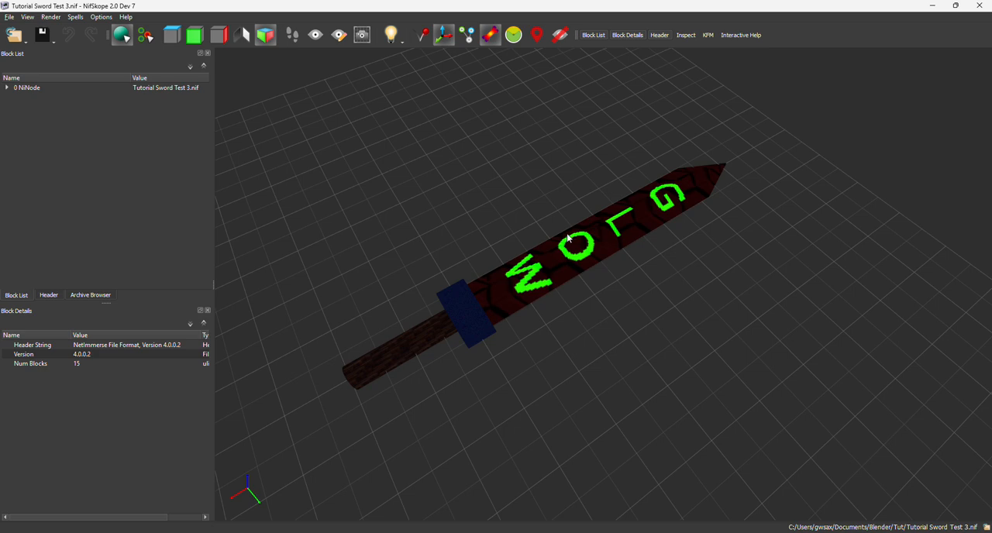
drag(569, 239, 612, 320)
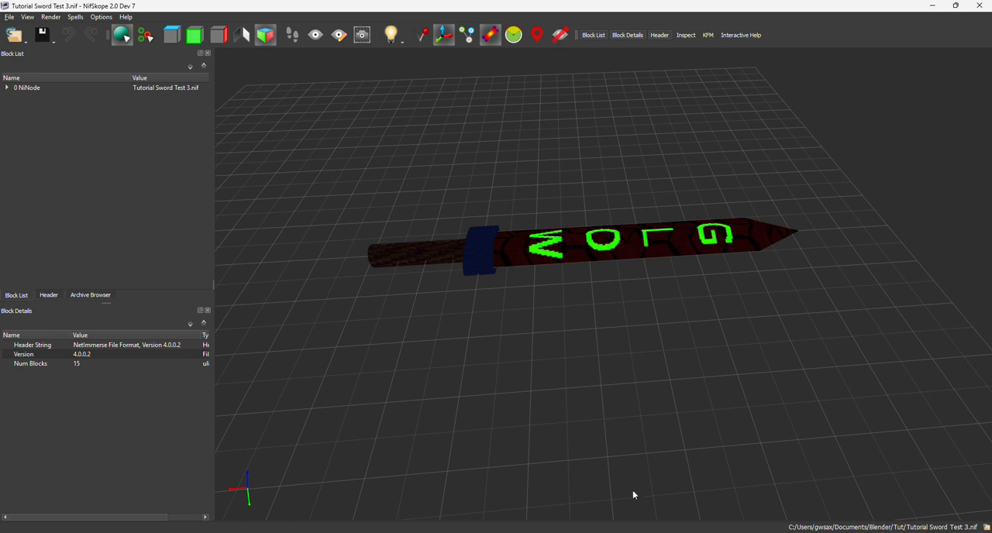
click(401, 39)
click(407, 76)
click(402, 41)
mouse_move(407, 78)
mouse_down()
mouse_move(474, 84)
mouse_move(407, 91)
mouse_up()
click(332, 187)
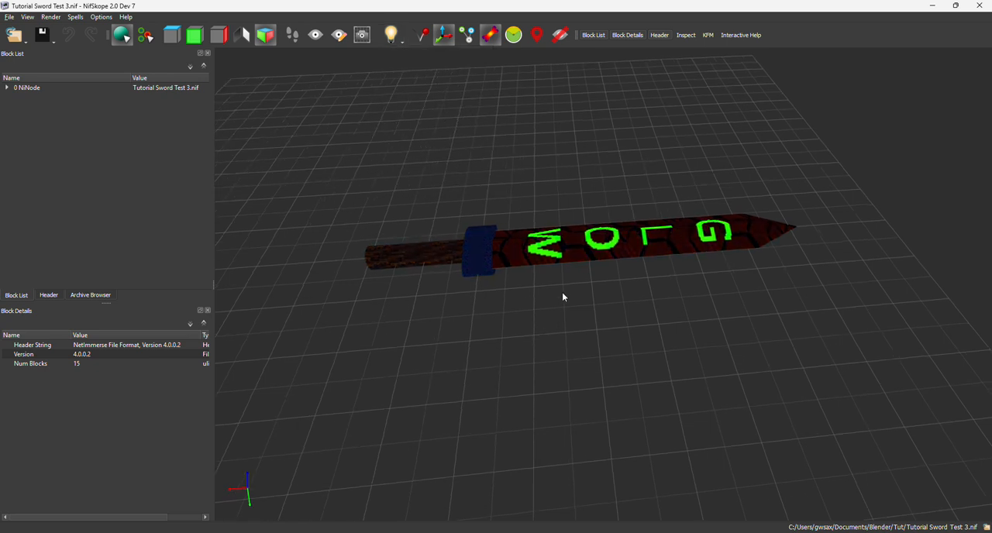
middle_drag(553, 341, 590, 325)
Switch to Blender and review the blade's UV layout in the UV Editing workspace, with the sword in top view
key(alt+Tab)
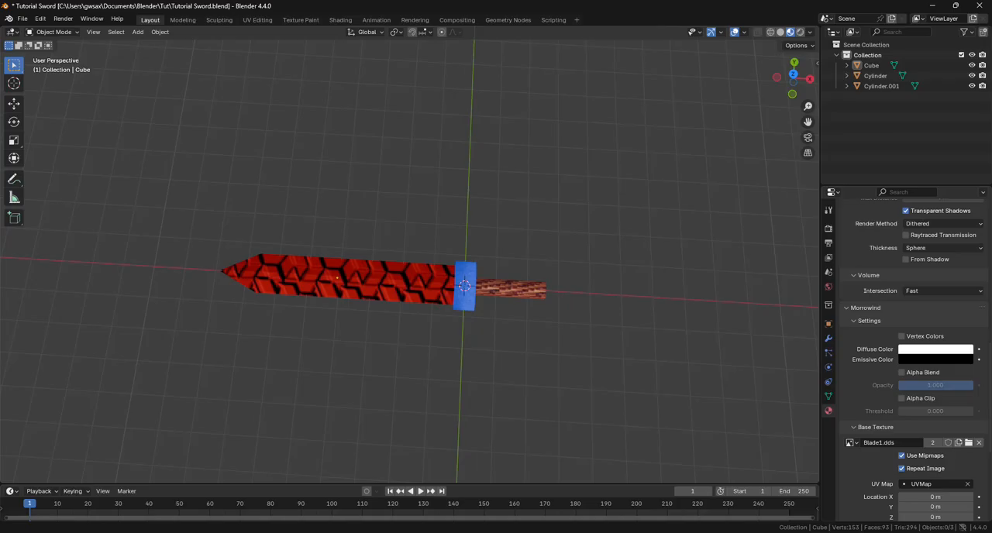
scroll(571, 411, up, 1)
click(257, 19)
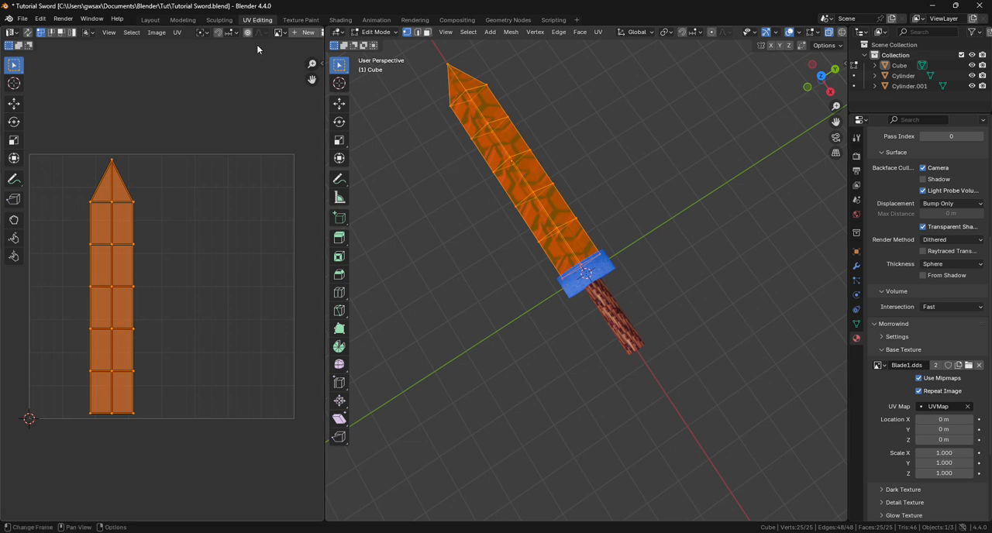
click(177, 33)
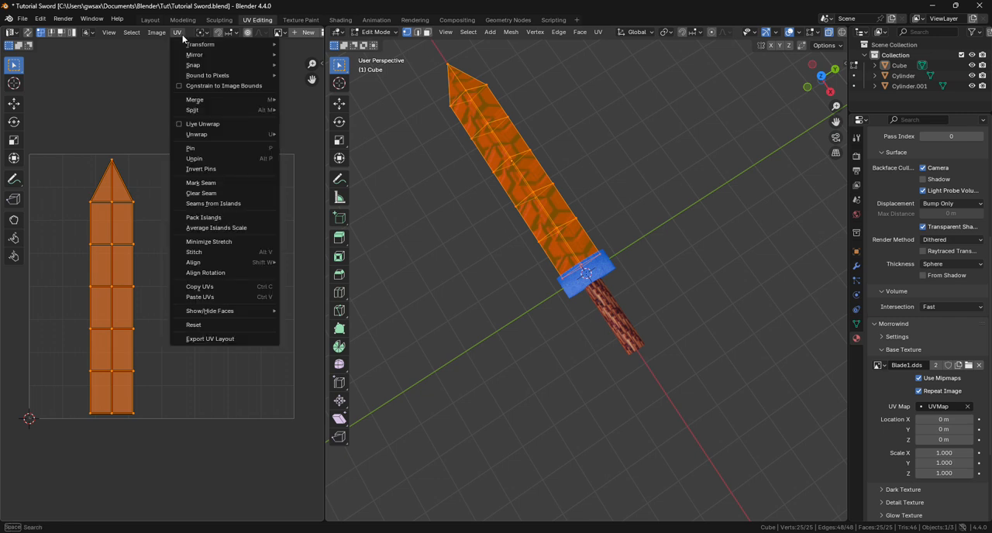
click(598, 31)
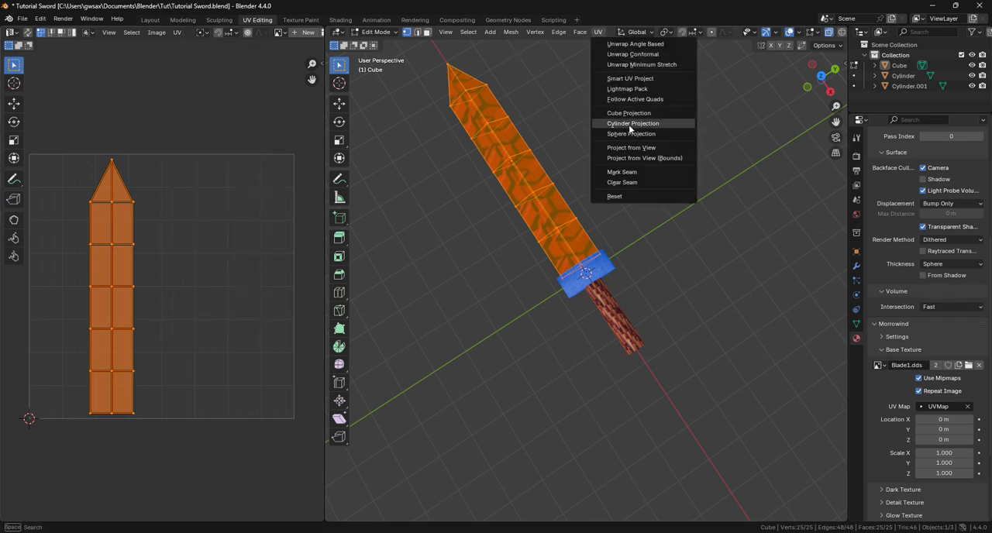
click(643, 158)
click(822, 77)
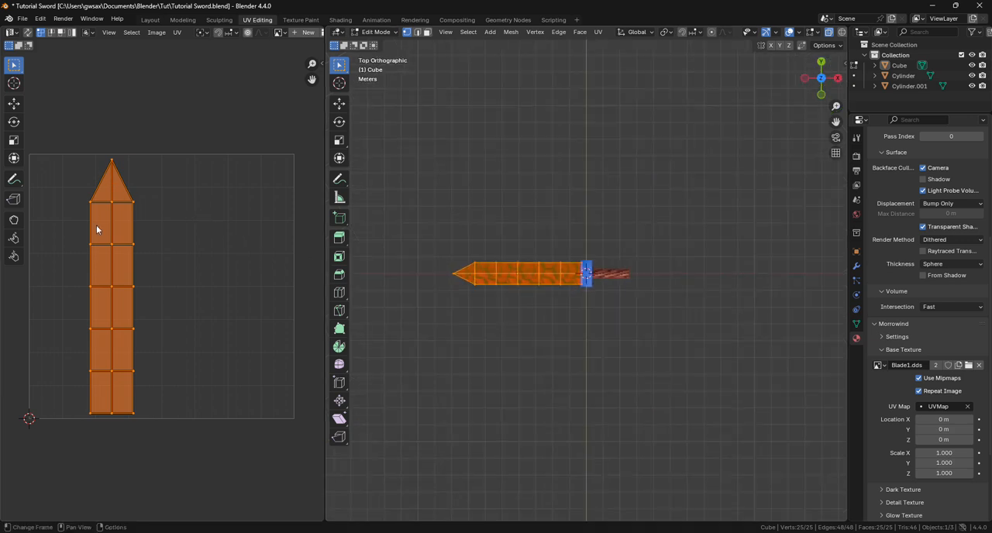
click(179, 33)
Switch to GIMP and open the blade's UV template Blade1.png at 200% zoom
click(659, 532)
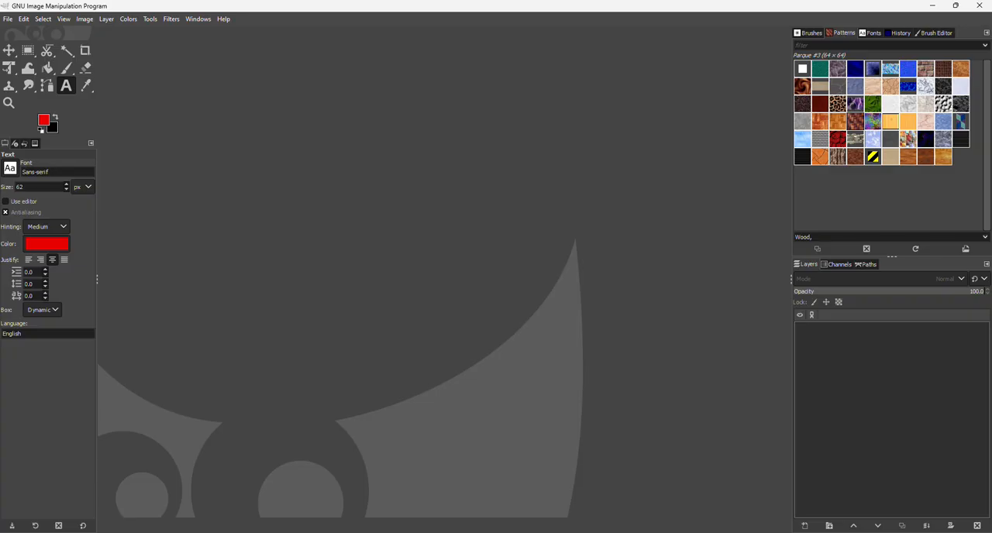
click(7, 18)
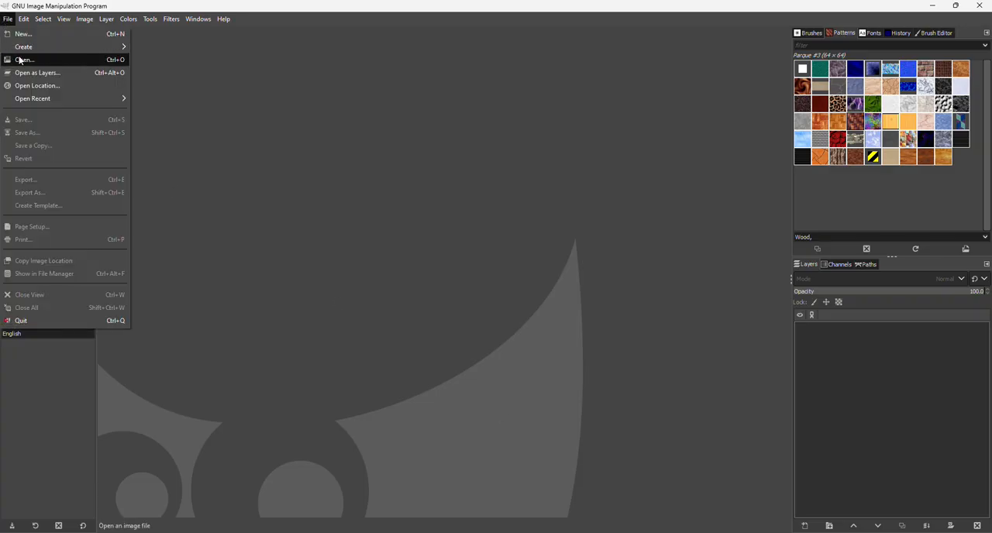
click(31, 60)
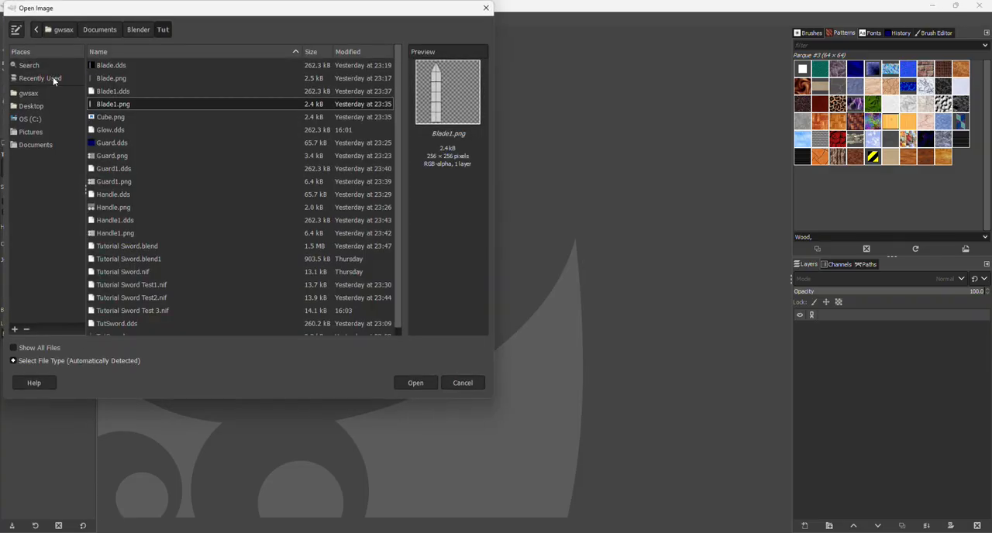
double_click(123, 107)
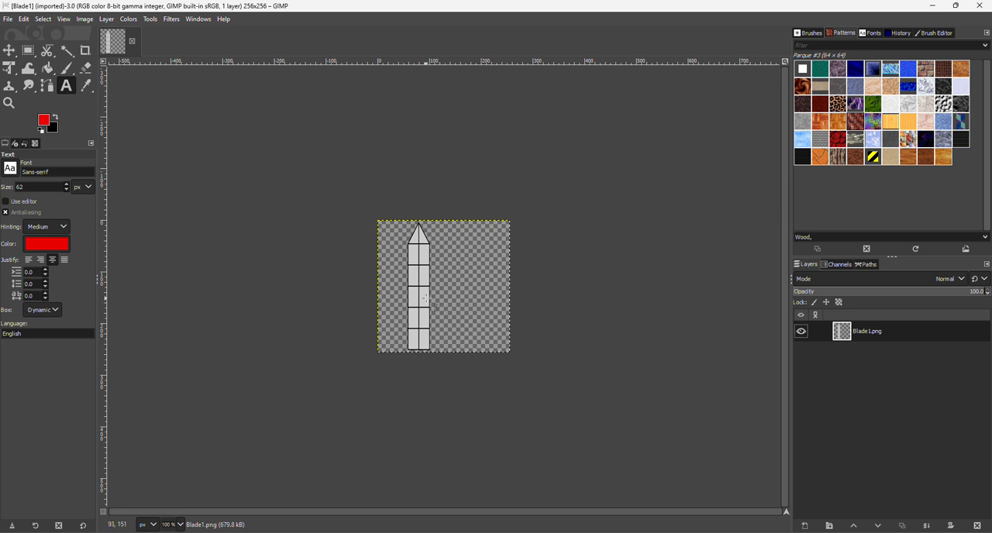
ctrl+scroll(522, 292, up, 1)
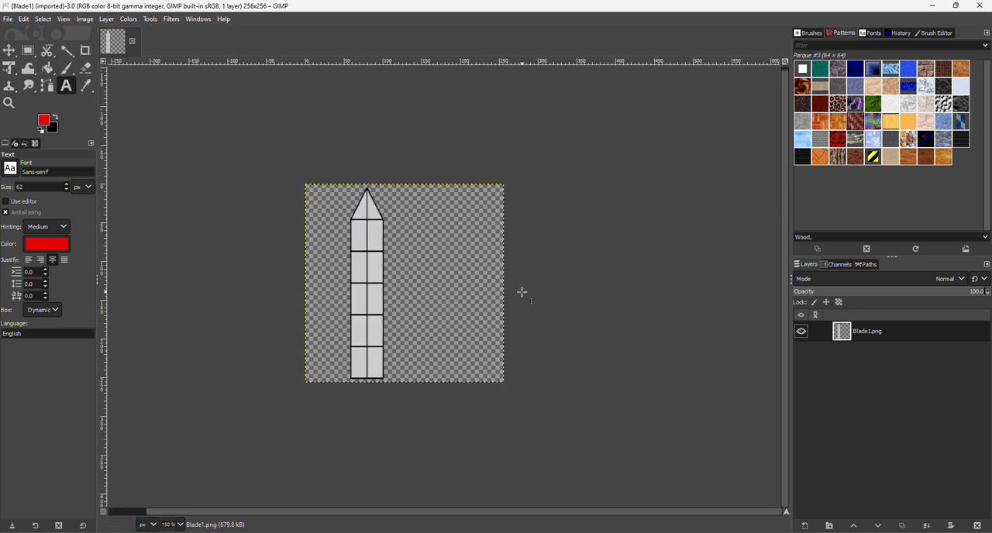
ctrl+scroll(522, 292, up, 2)
ctrl+scroll(522, 293, down, 2)
ctrl+scroll(521, 295, up, 1)
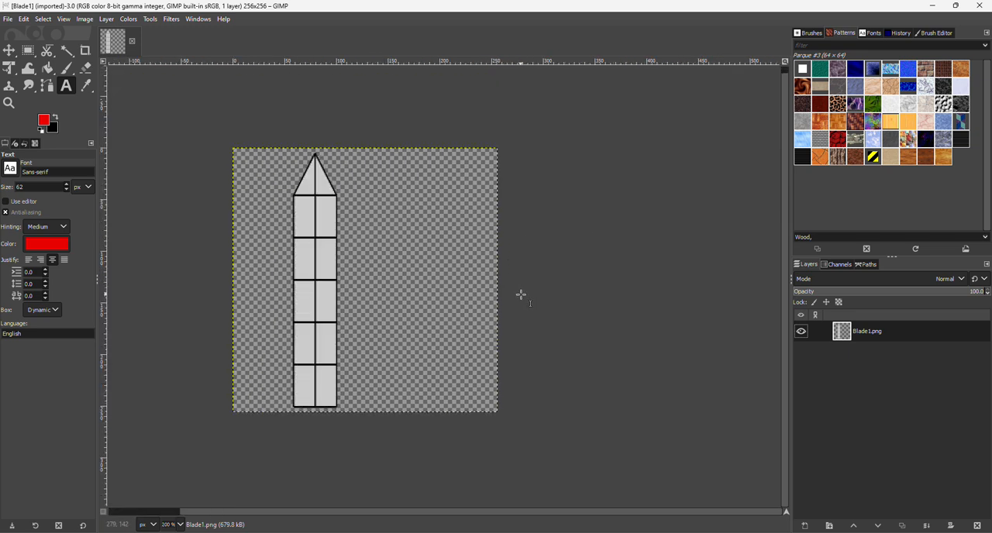
Add a new 256 × 256 px layer named TX Layer with a transparent fill above Blade1.png
right_click(834, 363)
click(845, 89)
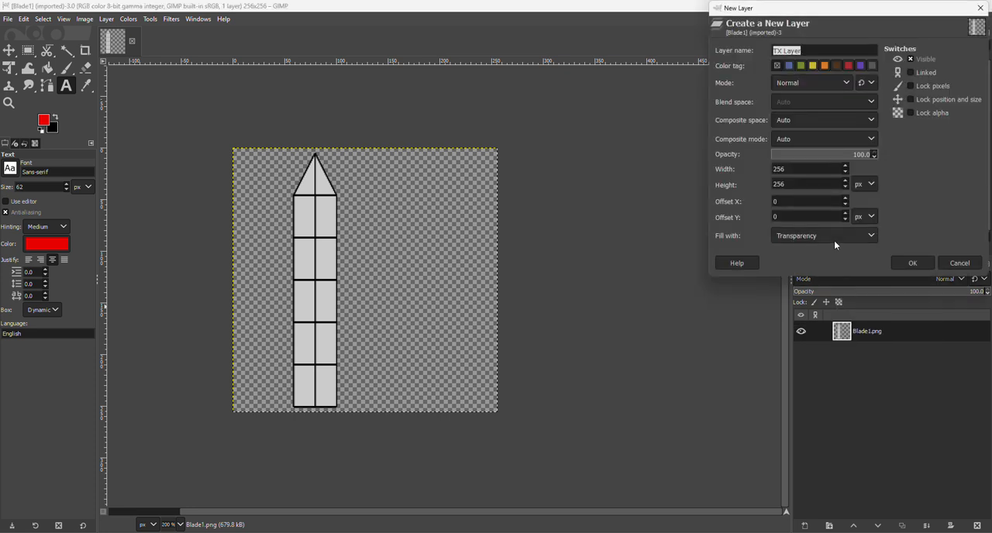
click(930, 261)
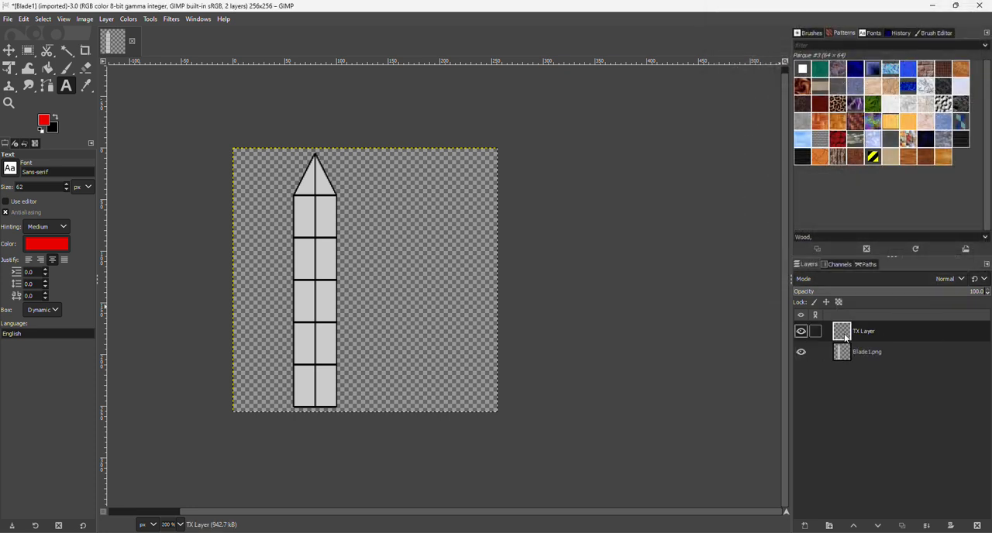
Select the transparent area around the blade outline on the Blade1.png layer with Fuzzy Select
click(873, 352)
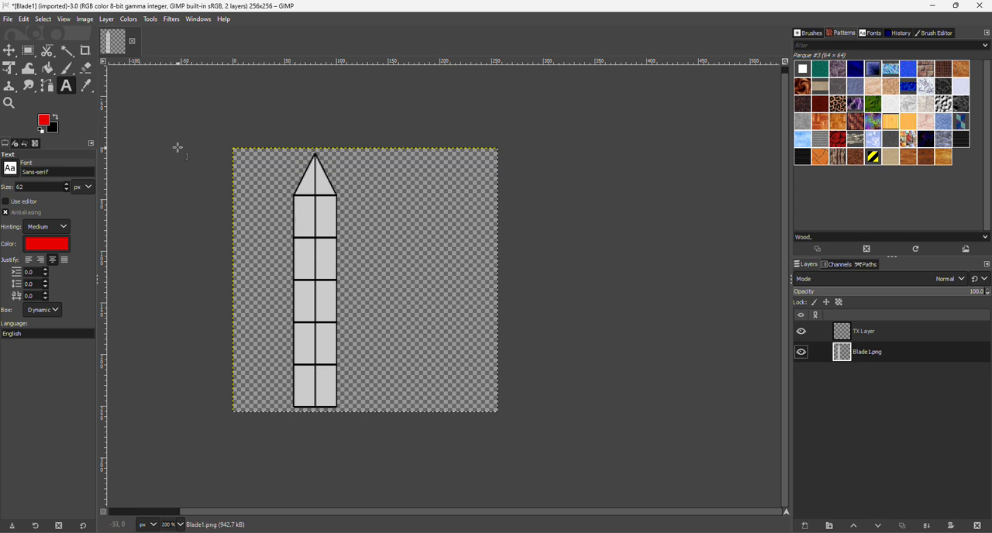
click(69, 47)
click(368, 192)
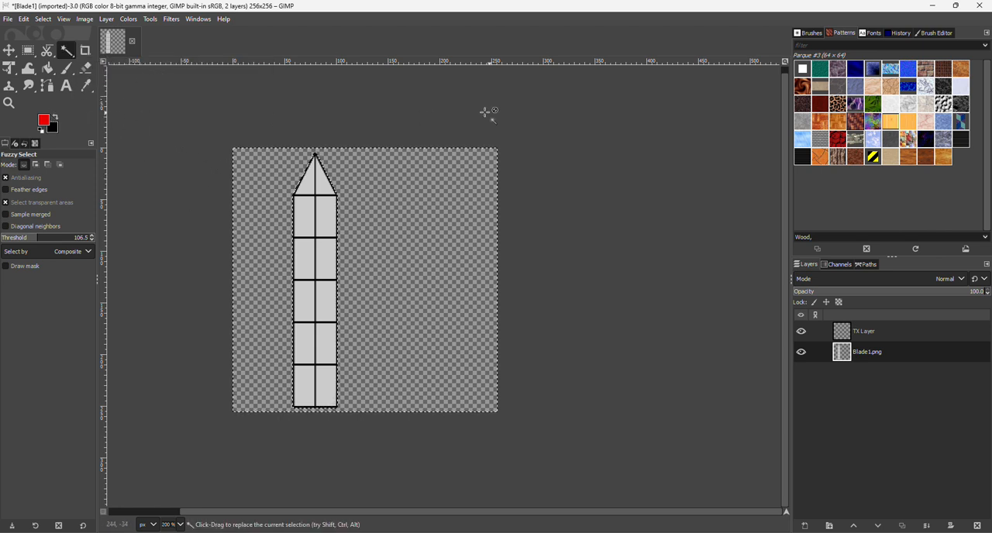
Bucket-fill the selected area on TX Layer with the background colour black (000000), and hide the Blade1.png layer
click(888, 333)
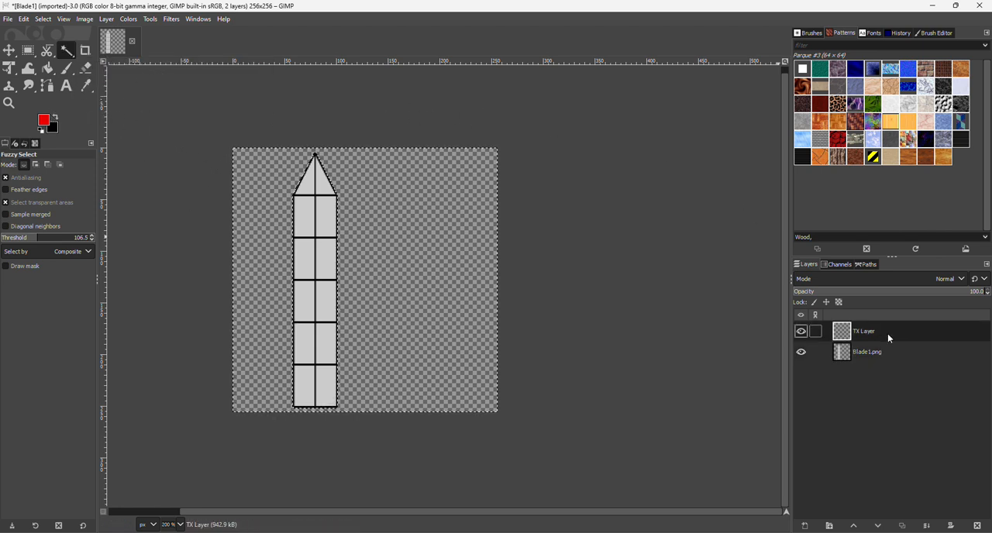
click(47, 68)
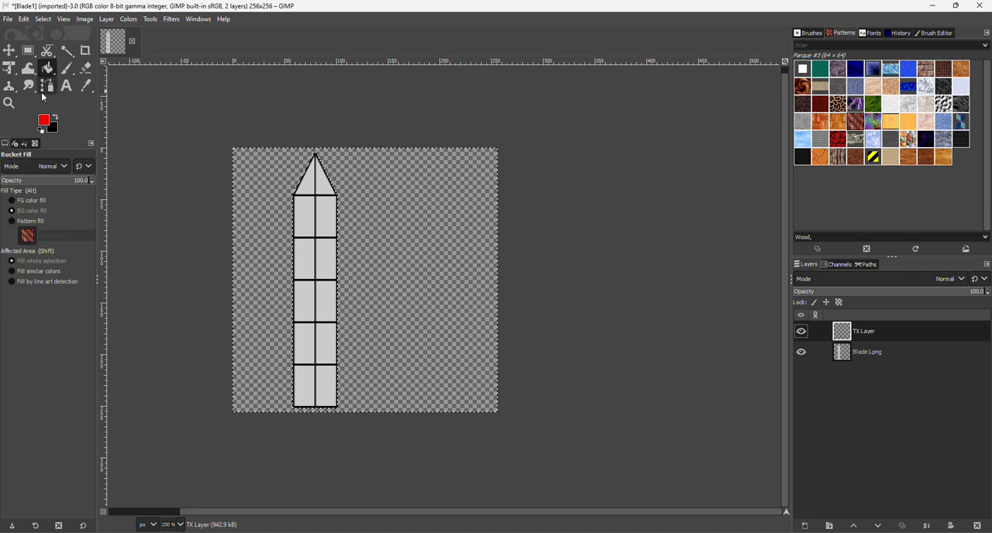
click(54, 128)
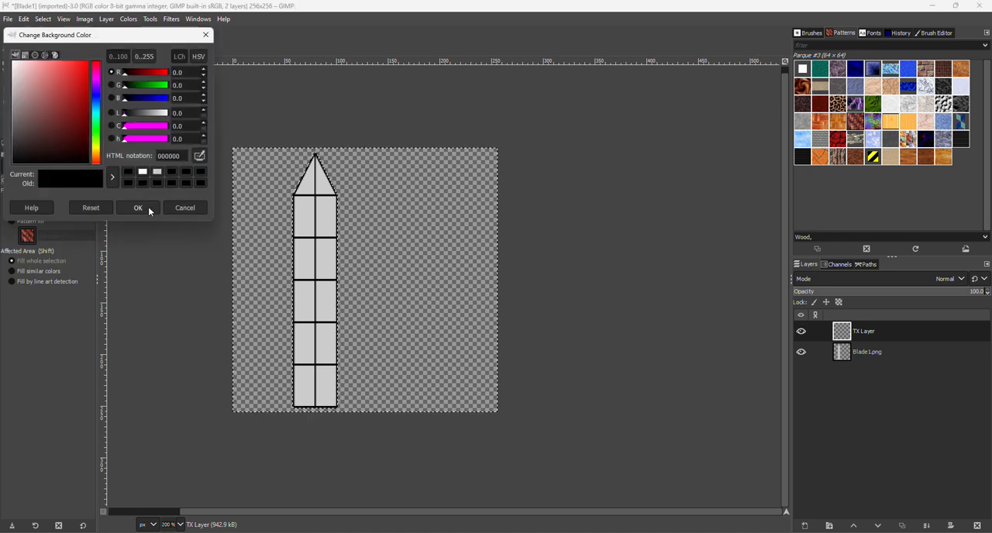
click(150, 211)
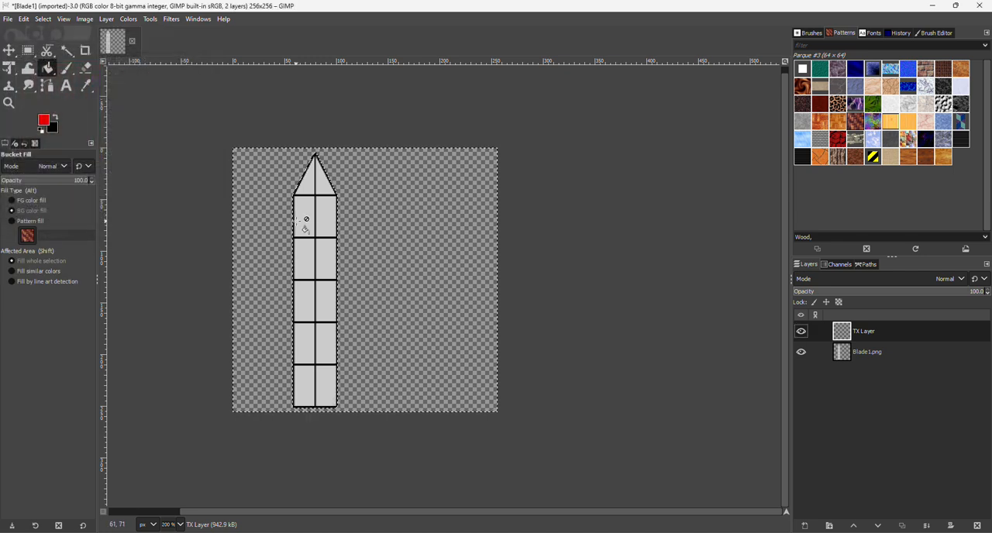
click(392, 207)
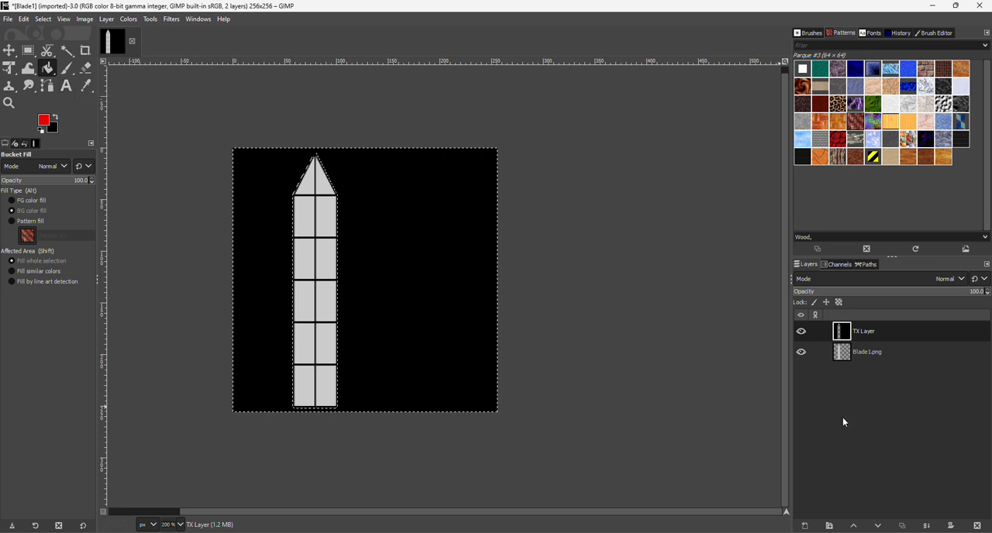
click(801, 352)
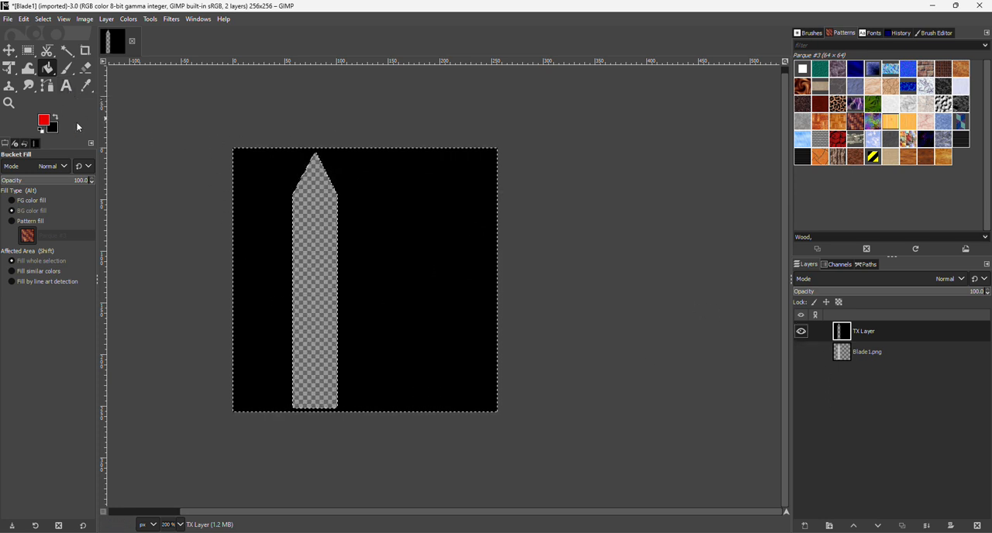
Draw a text box over the blade below its tip and enter GLOW with one letter per line
click(68, 87)
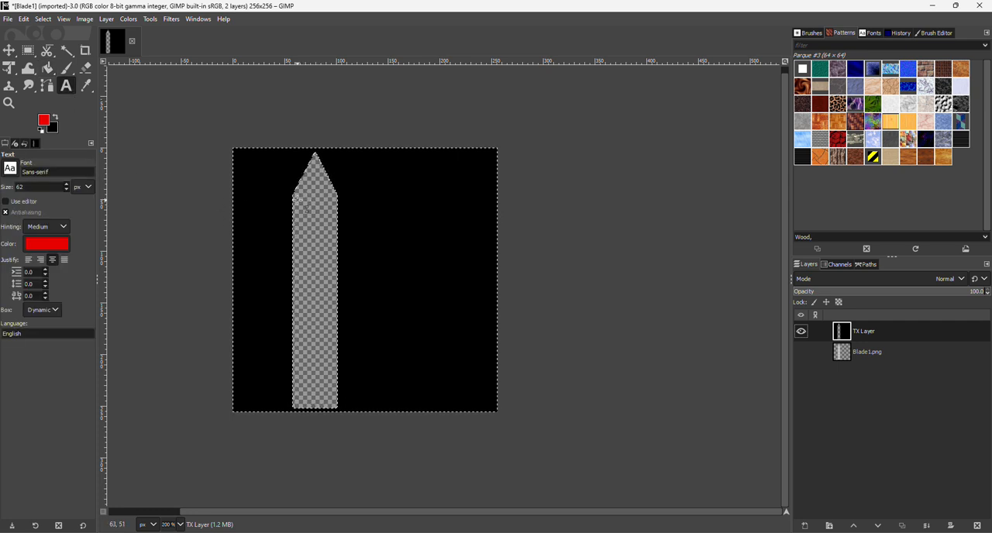
drag(299, 200, 330, 355)
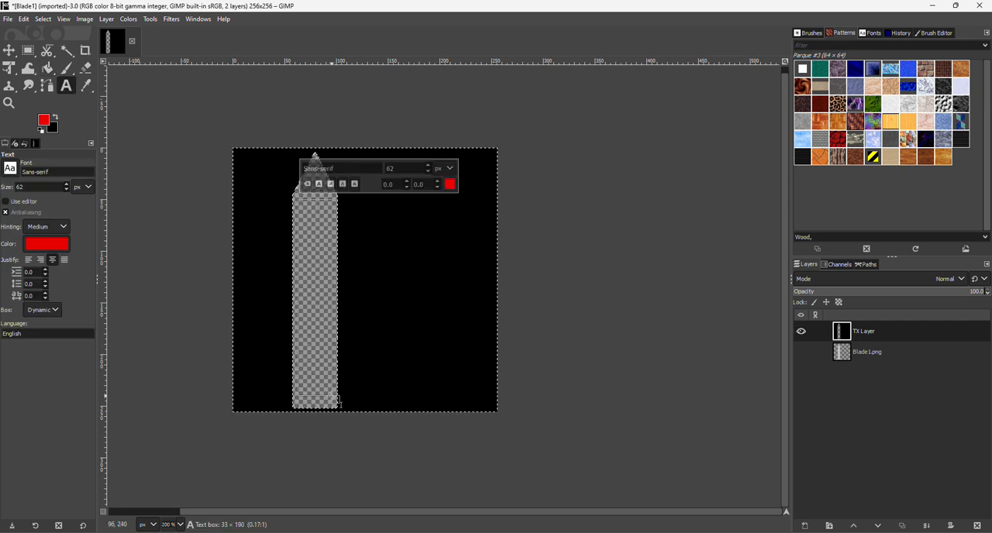
drag(340, 407, 339, 407)
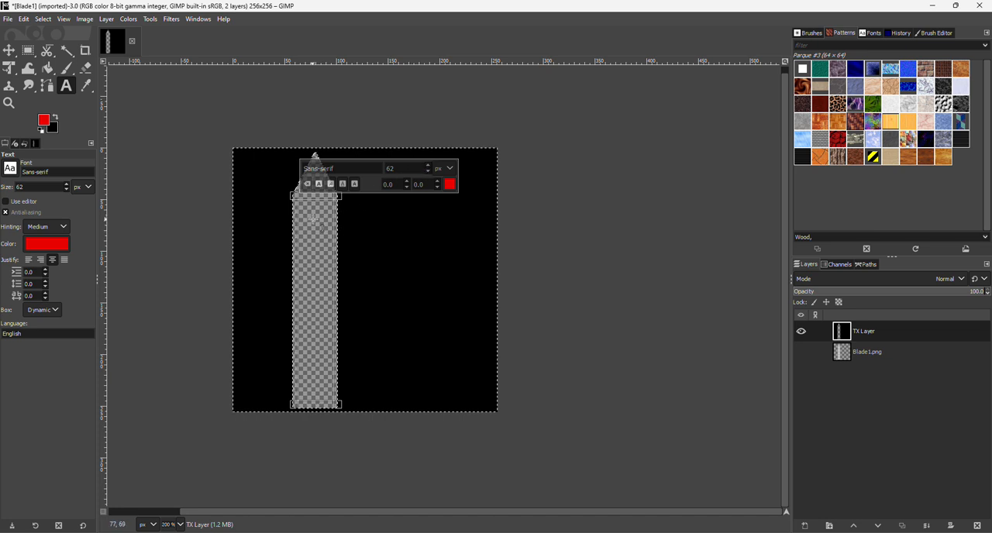
text(G)
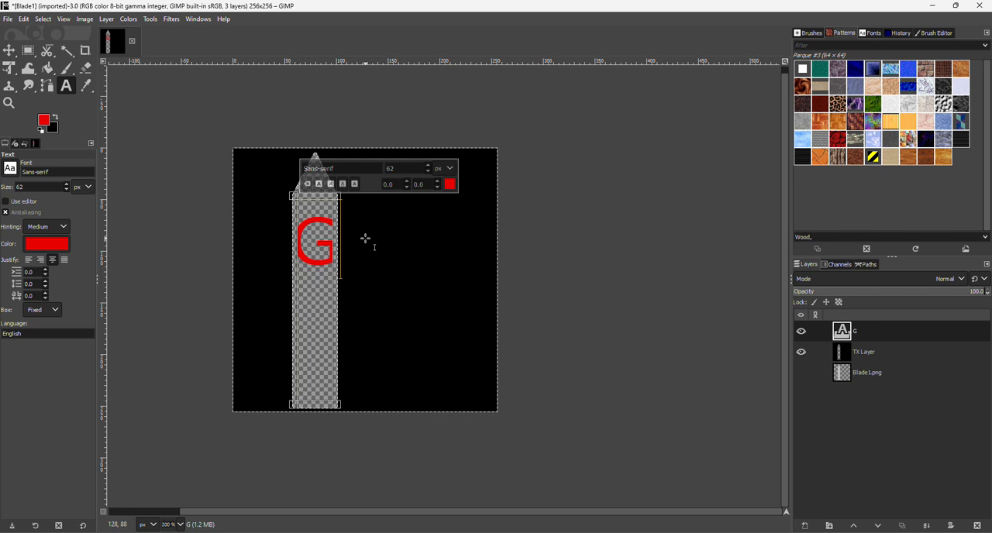
key(Return)
text(L)
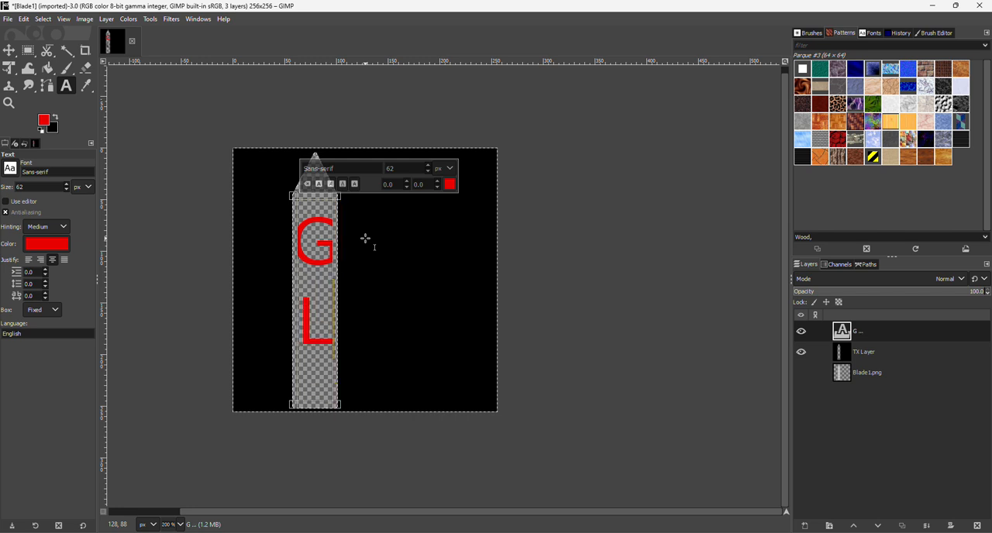
key(Return)
text(O)
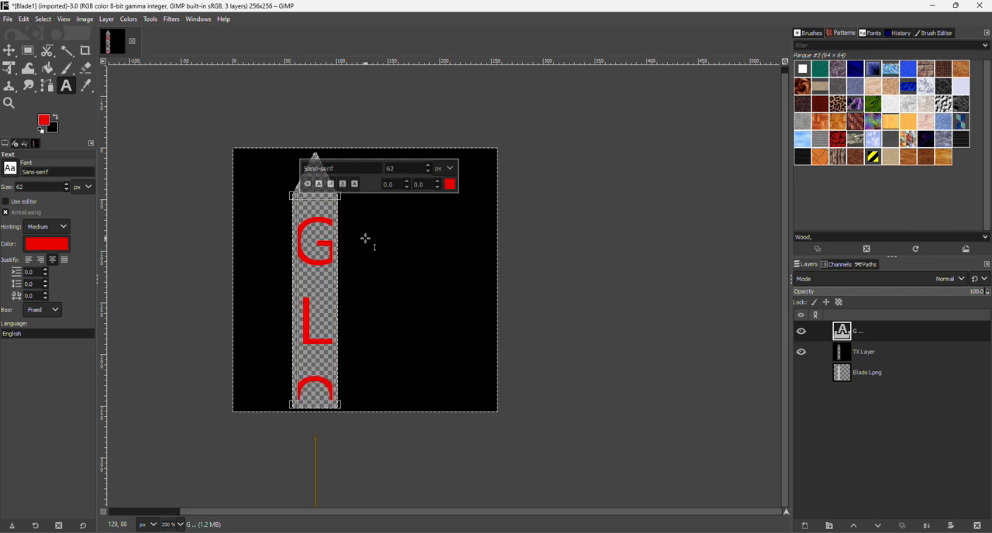
text(W)
Select all the GLOW text over the blade and reduce its font size to 36 px so every letter fits
drag(300, 233, 328, 476)
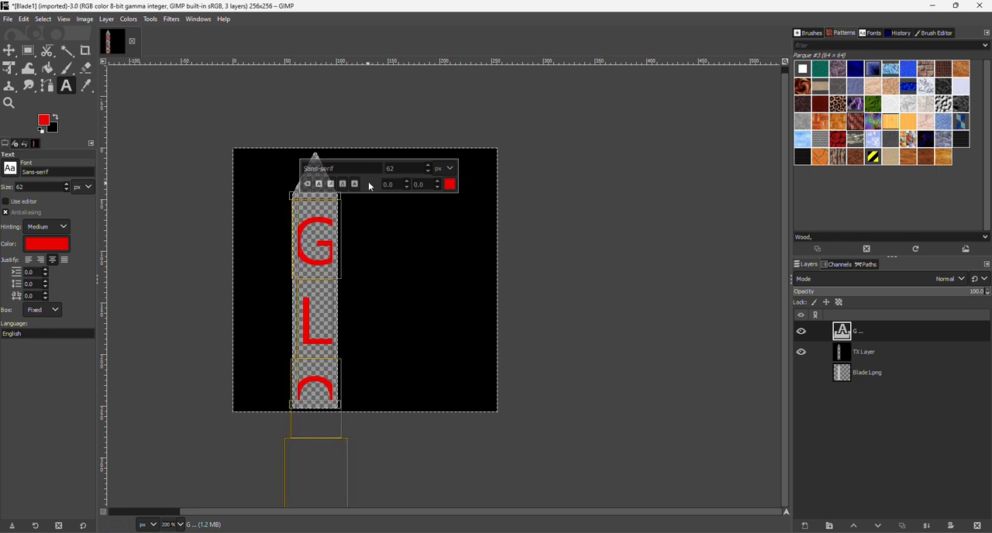
click(428, 172)
click(428, 171)
click(429, 171)
click(430, 171)
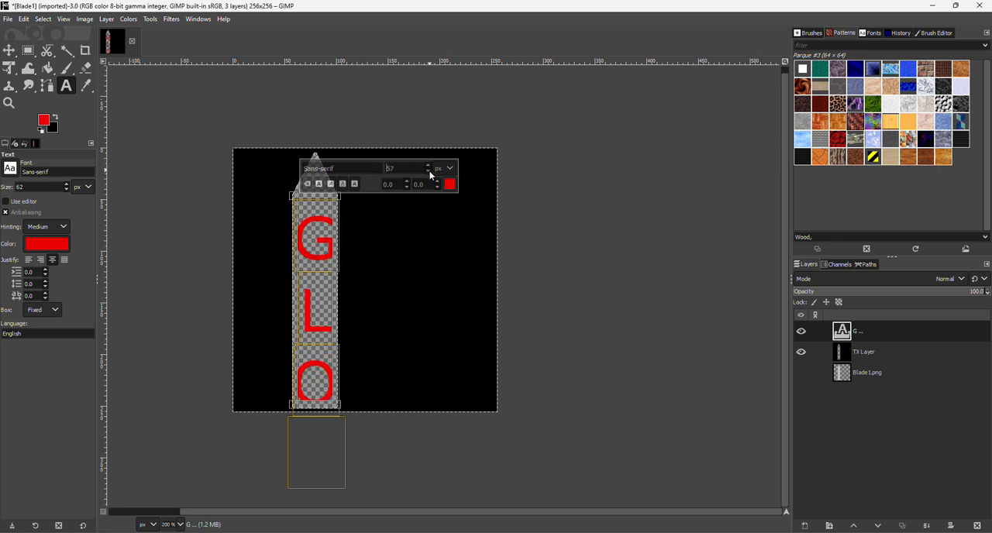
click(430, 172)
click(429, 172)
click(430, 172)
click(430, 172)
click(430, 172)
click(429, 172)
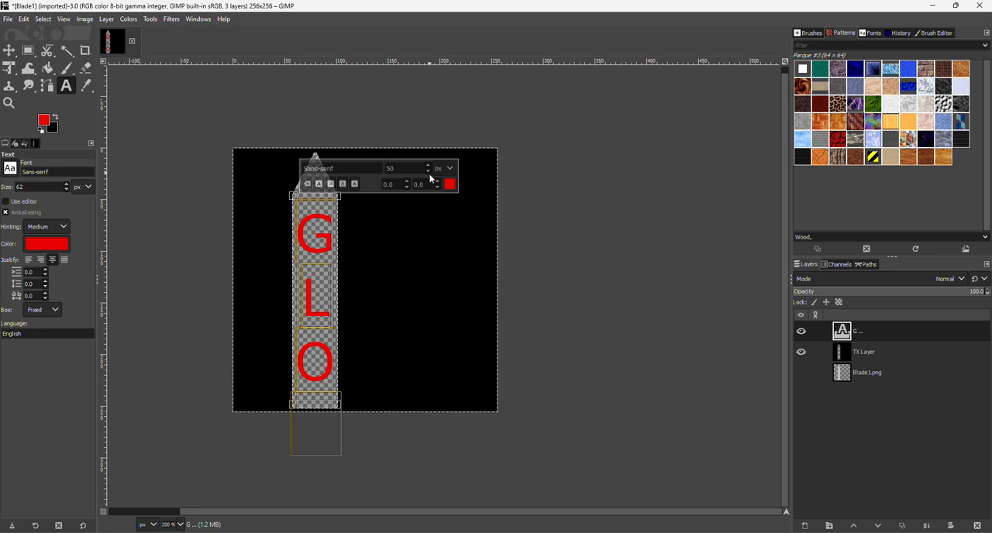
click(429, 171)
click(429, 172)
click(429, 171)
click(429, 172)
click(429, 172)
click(428, 171)
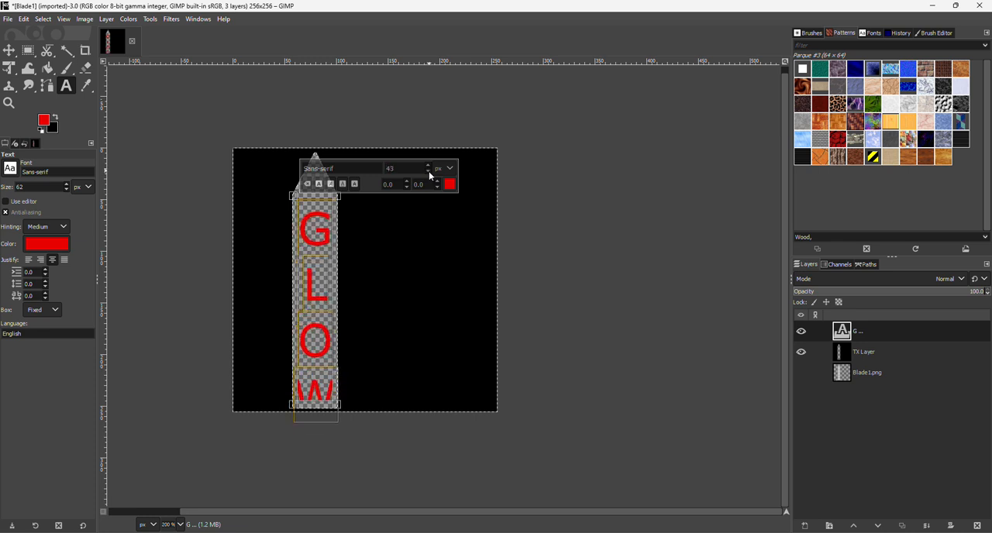
click(428, 171)
click(428, 172)
click(429, 172)
click(429, 172)
click(429, 171)
click(429, 171)
click(428, 171)
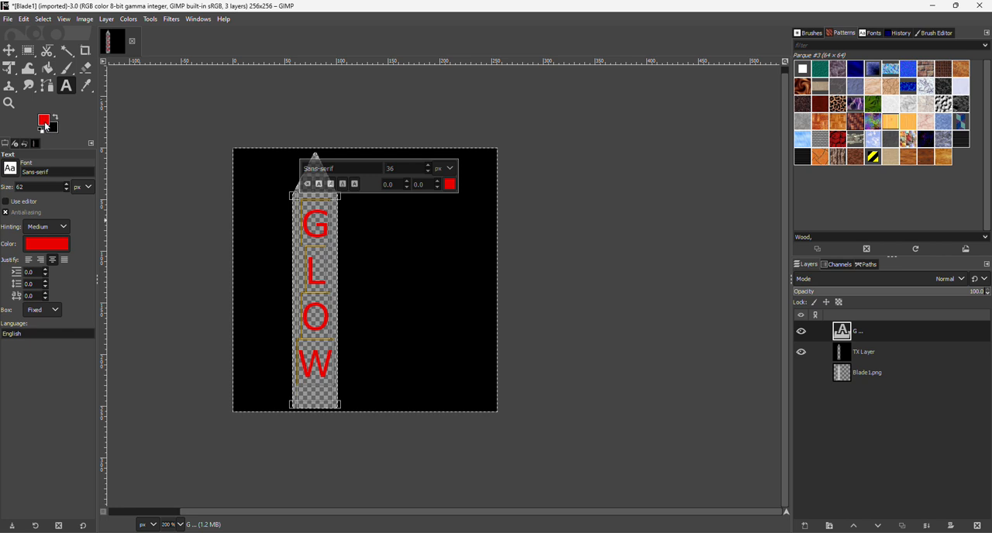
Change the colour of the GLOW text to turquoise (0defd0)
click(35, 245)
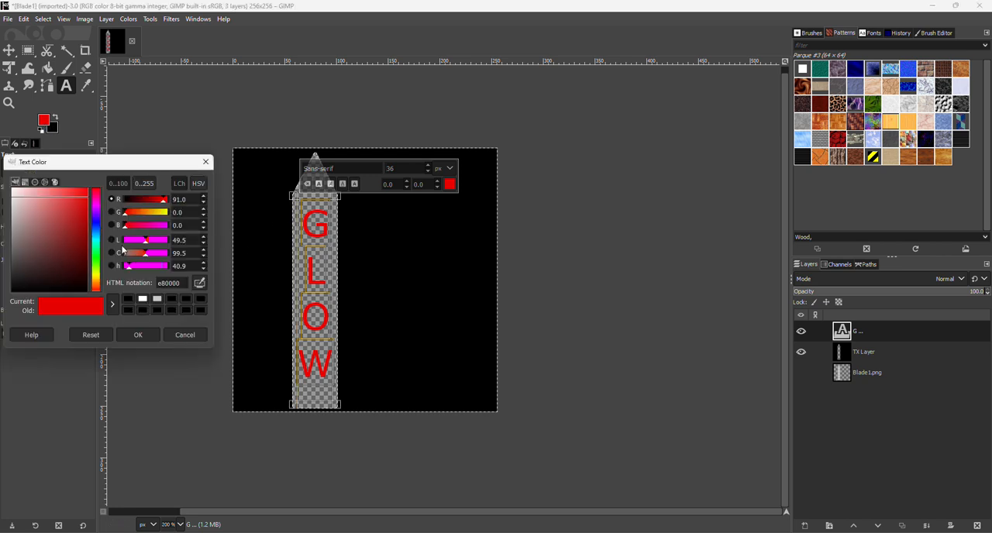
click(99, 246)
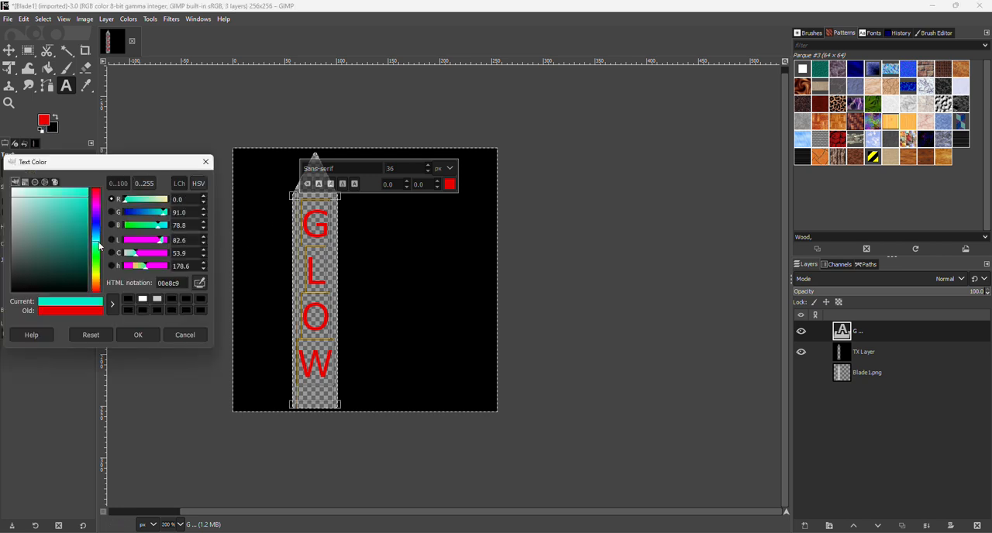
drag(84, 207, 86, 199)
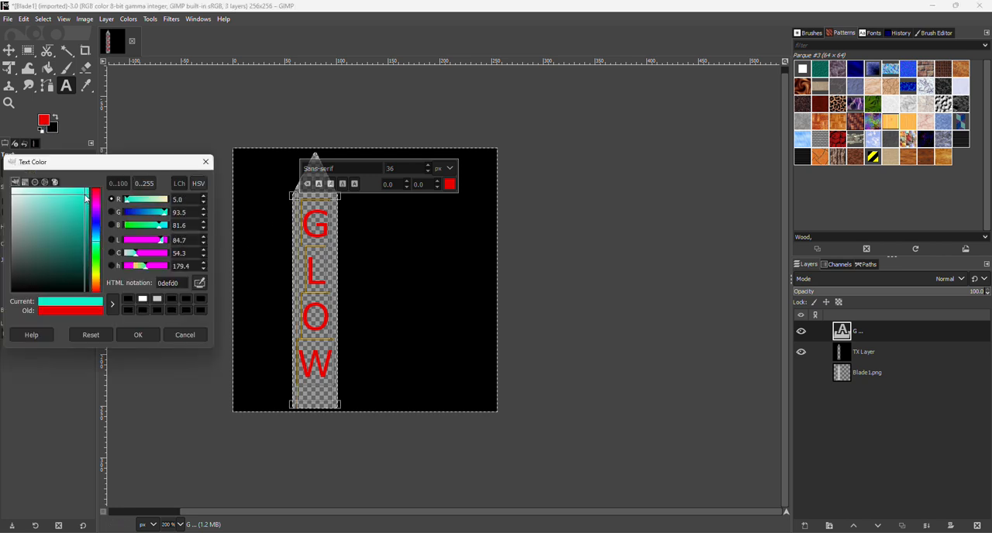
click(135, 335)
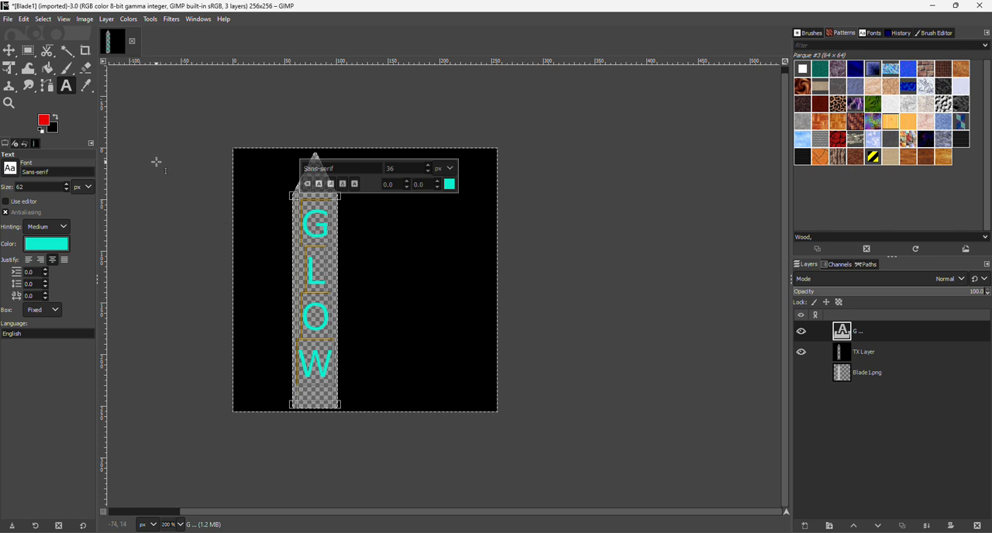
Begin exporting the image to the Tut folder under the name BladeGlow with the DDS image file type
click(7, 19)
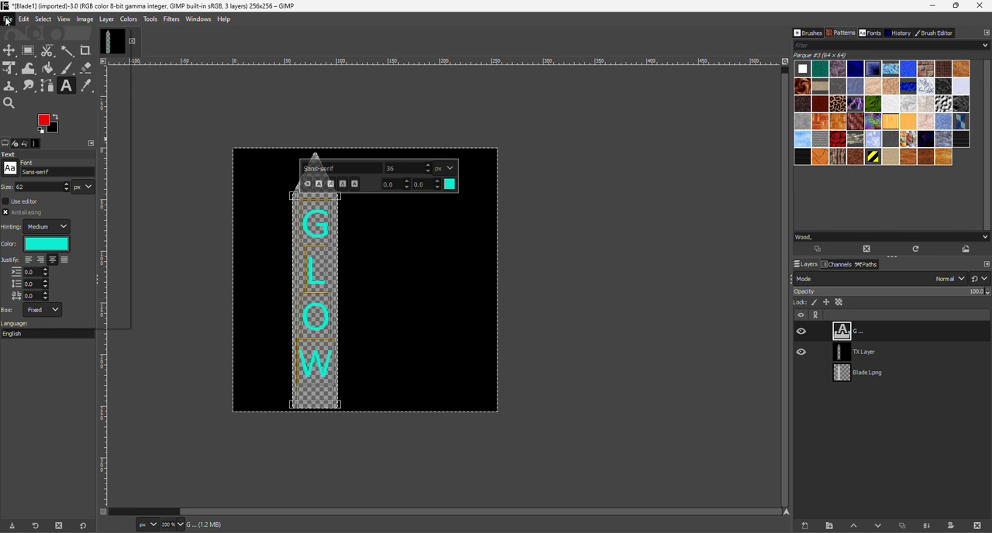
click(34, 193)
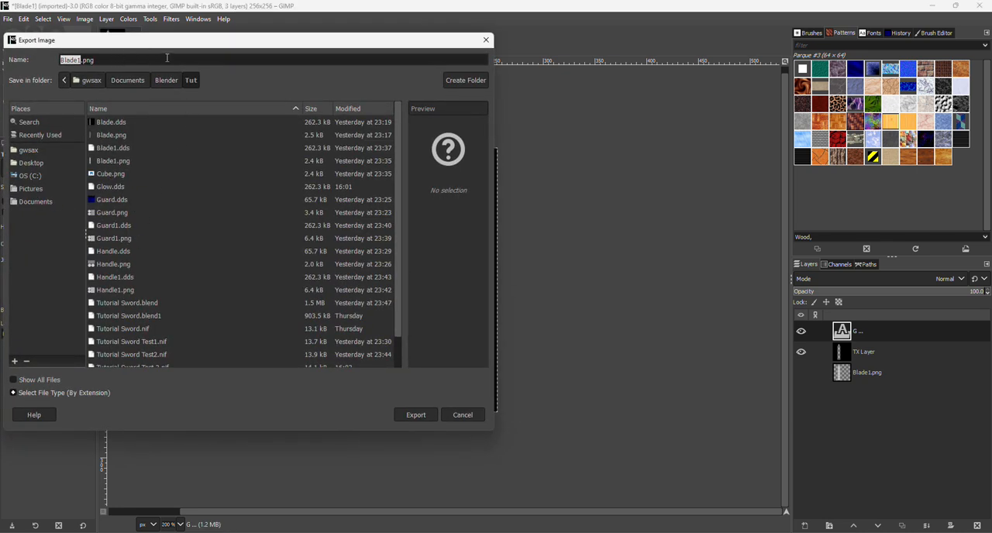
text(BladeG)
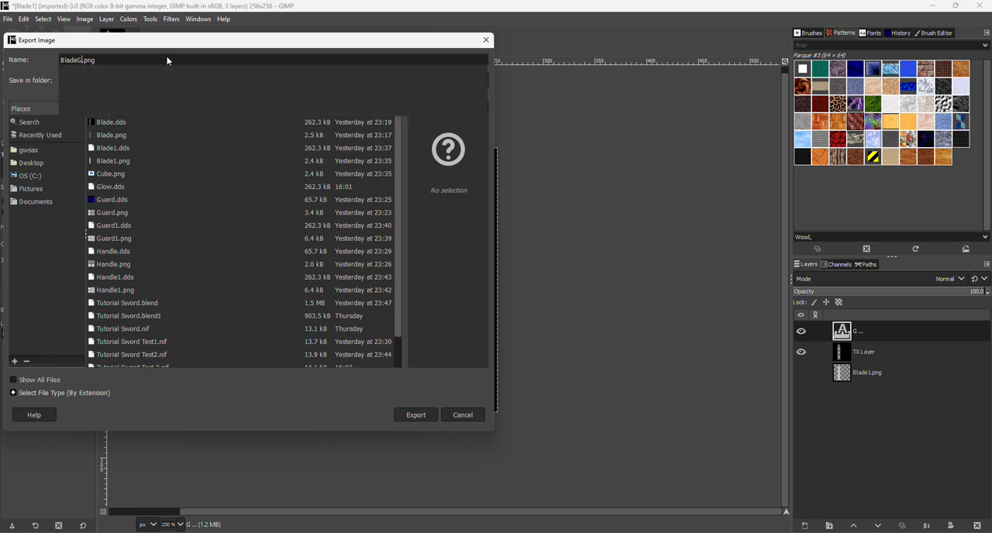
text(Lo)
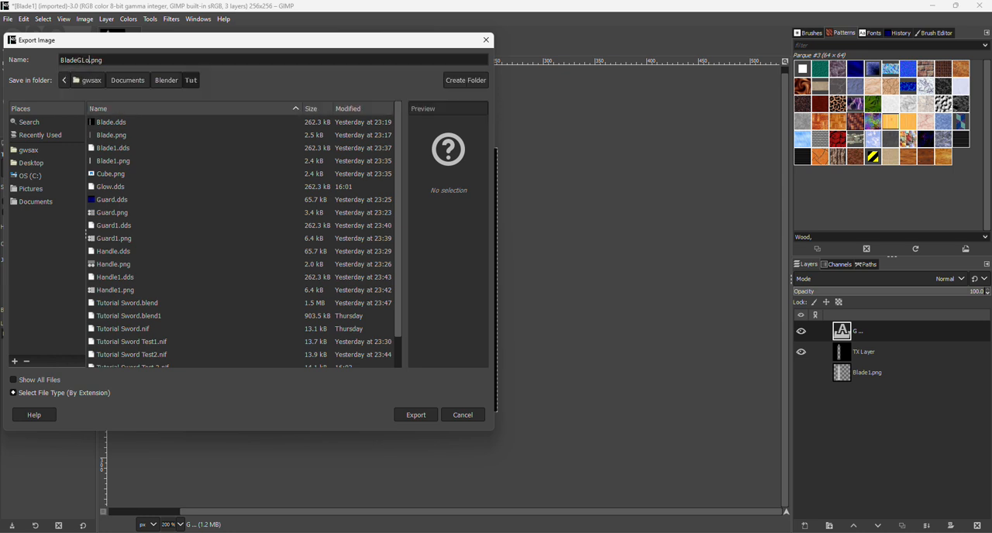
key(BackSpace)
key(BackSpace)
text(low)
click(54, 393)
scroll(42, 364, down, 1)
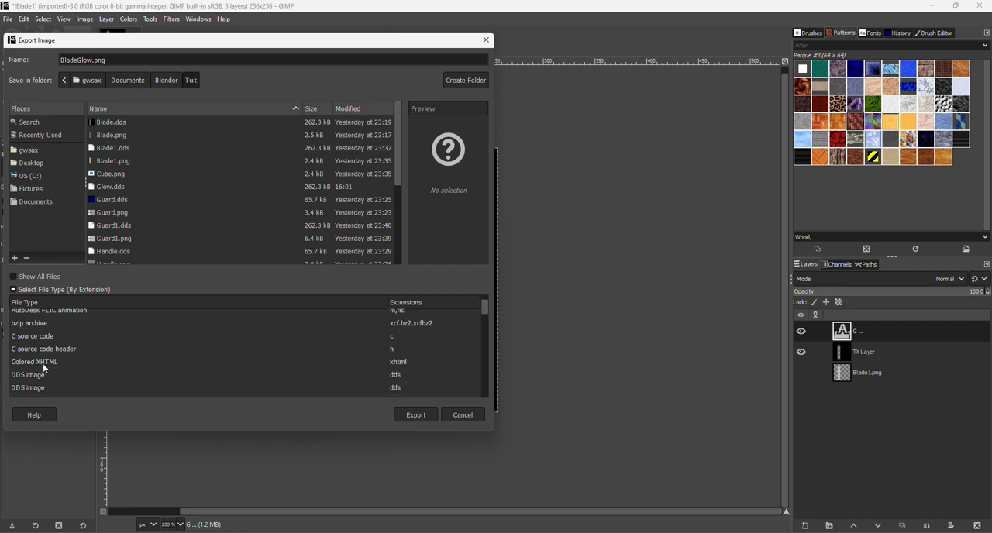
scroll(42, 364, down, 1)
click(40, 356)
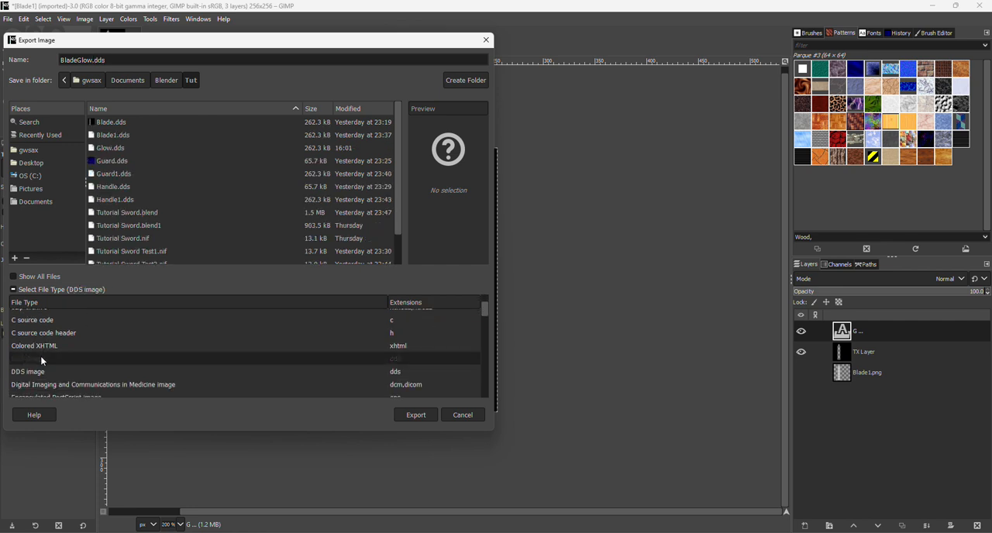
Export BladeGlow.dds with no compression, default format, all visible layers and no mipmaps
click(416, 414)
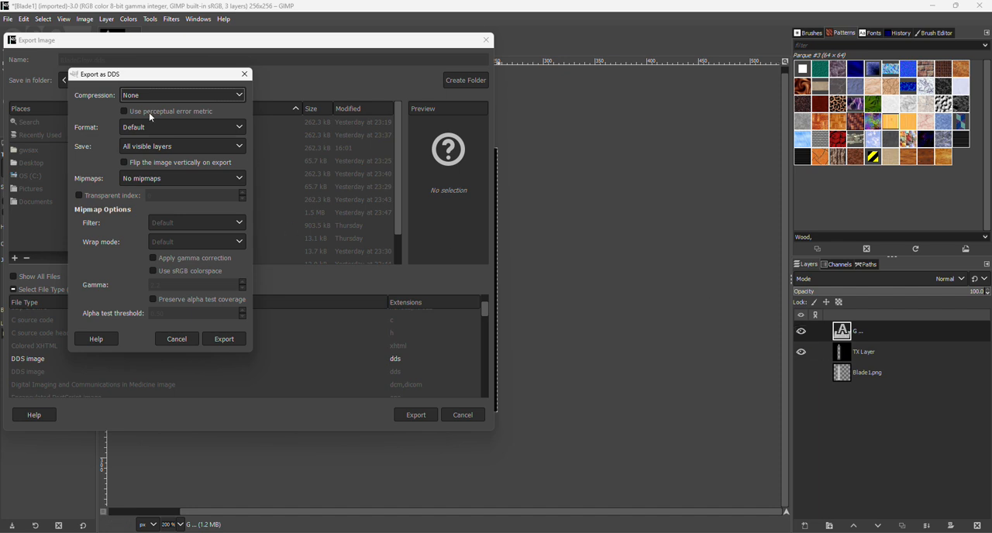
click(140, 147)
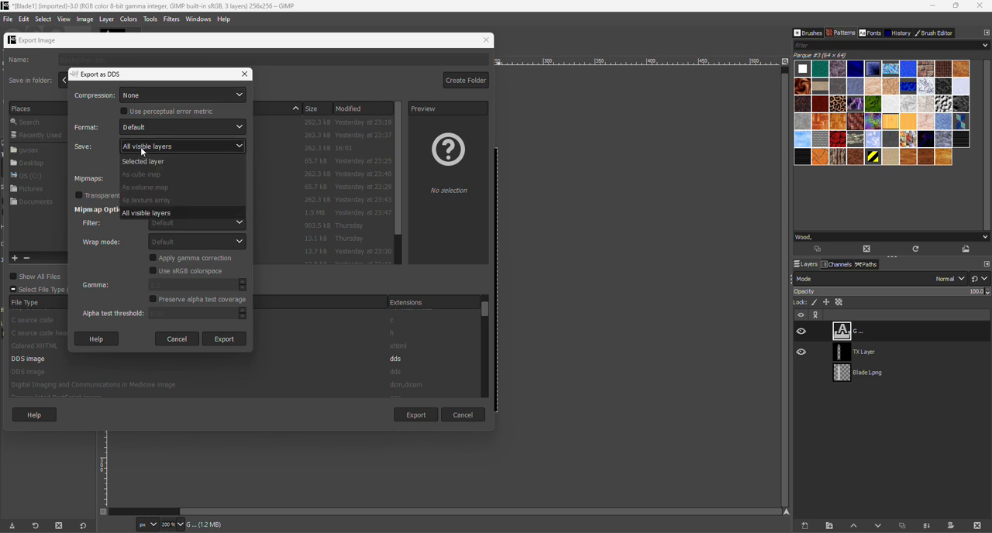
click(144, 213)
click(220, 340)
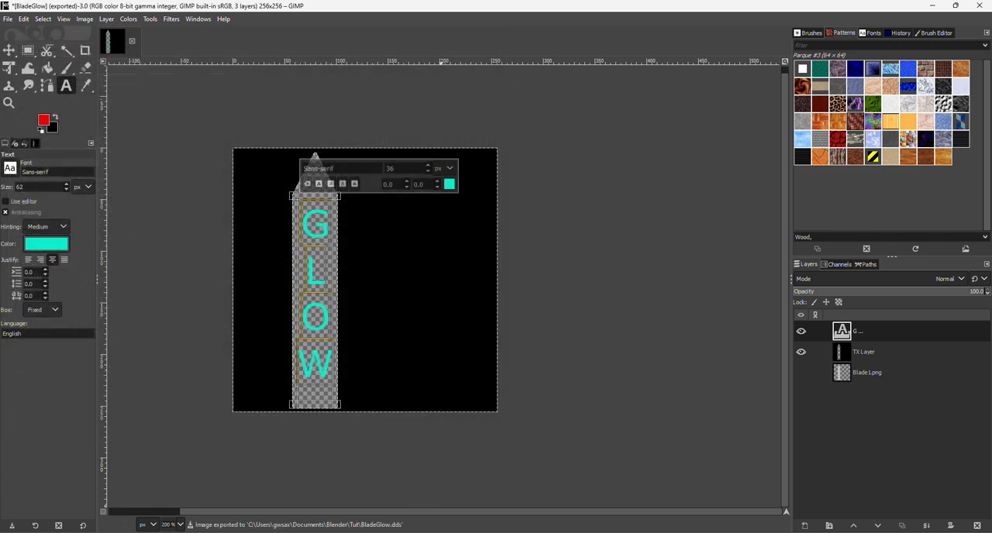
Switch to Blender's Layout workspace and select the sword's blade to show its Morrowind material settings
click(642, 497)
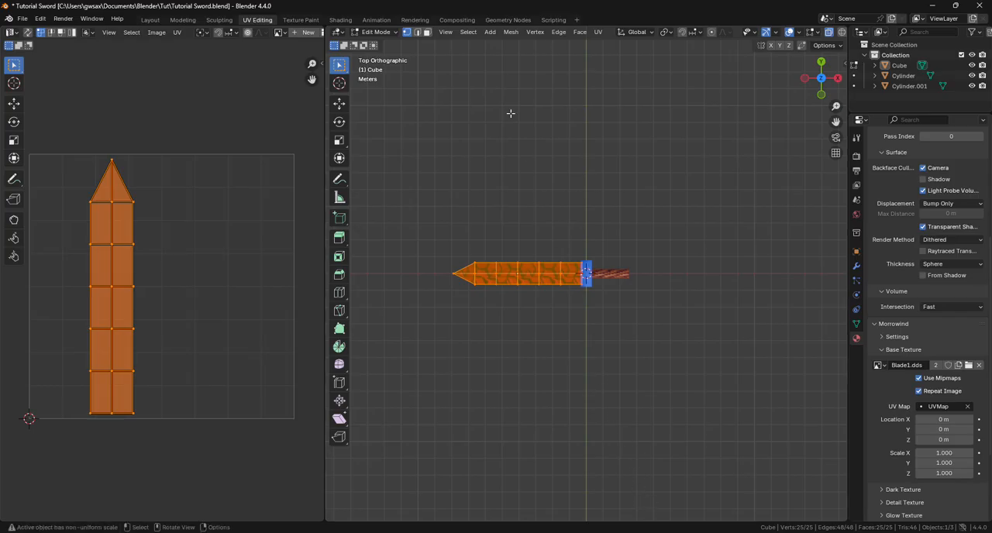
click(144, 20)
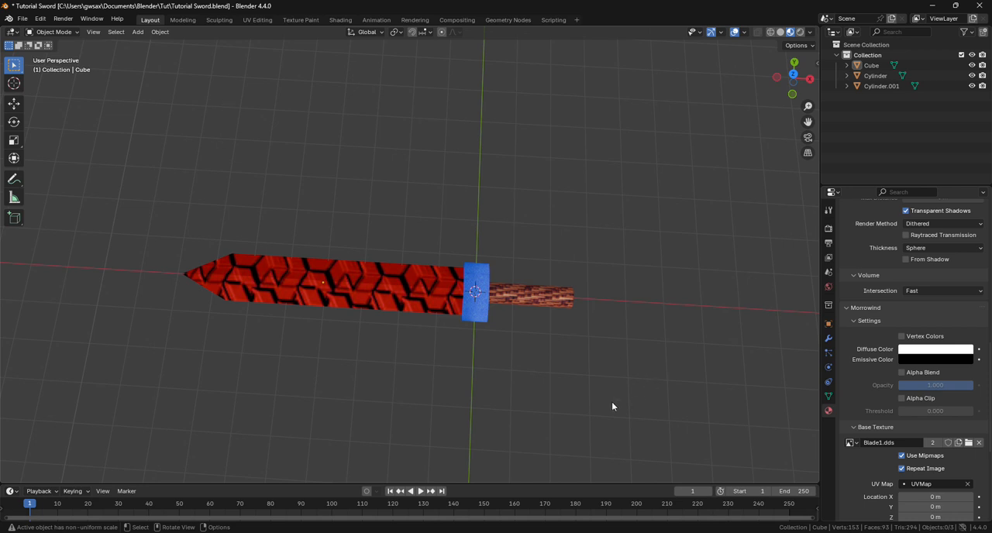
middle_drag(613, 407, 634, 388)
scroll(891, 342, down, 5)
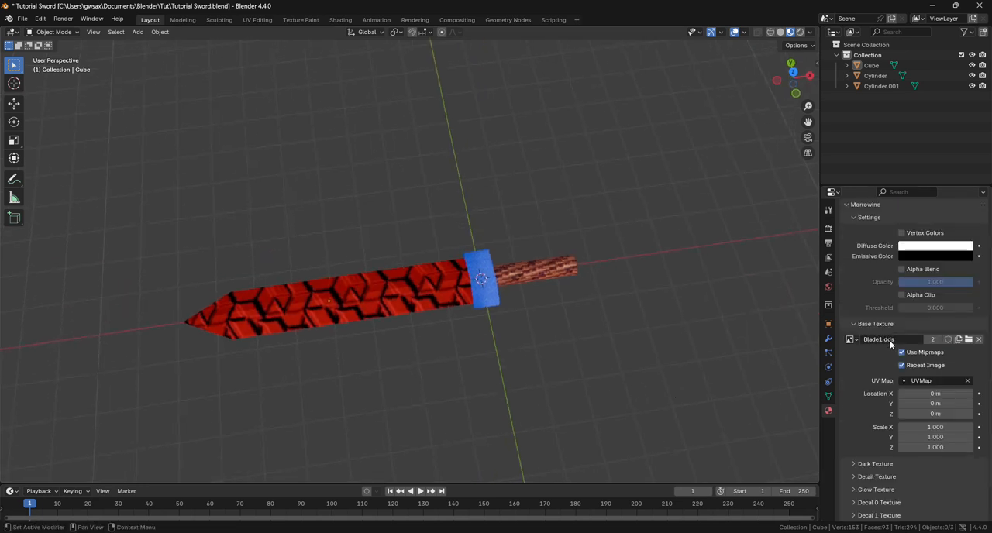
click(380, 290)
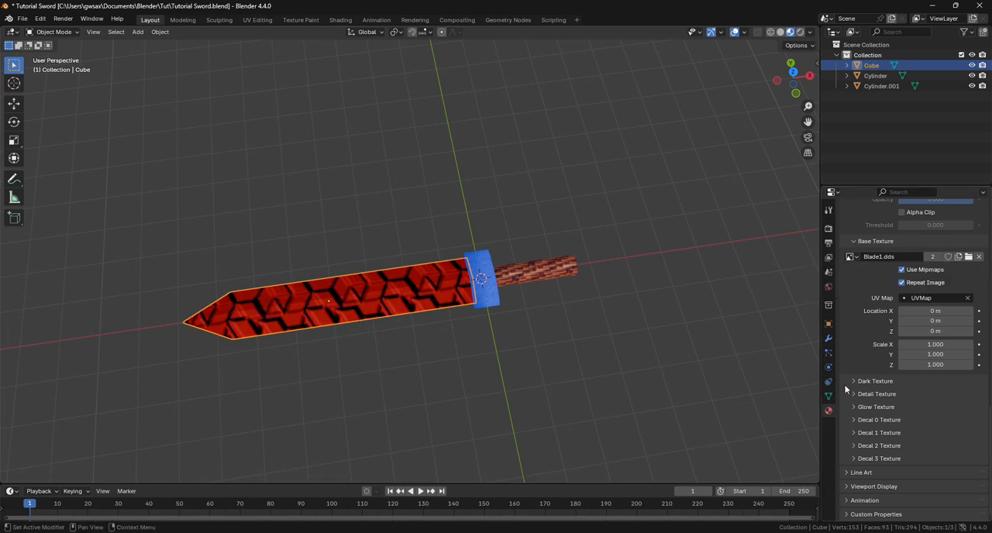
Load BladeGlow.dds as the blade material's Glow Texture and inspect the lettering on the blade
click(856, 405)
click(945, 424)
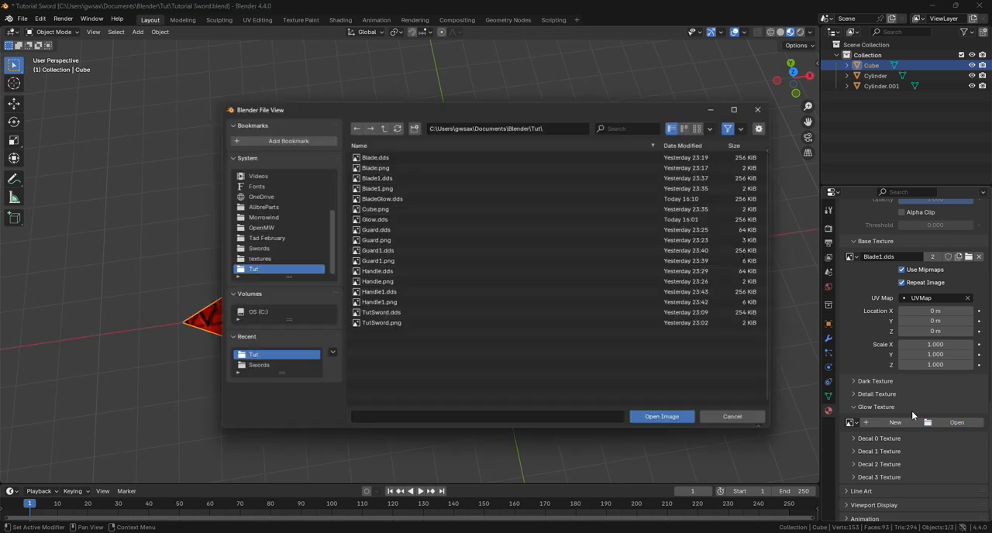
double_click(372, 202)
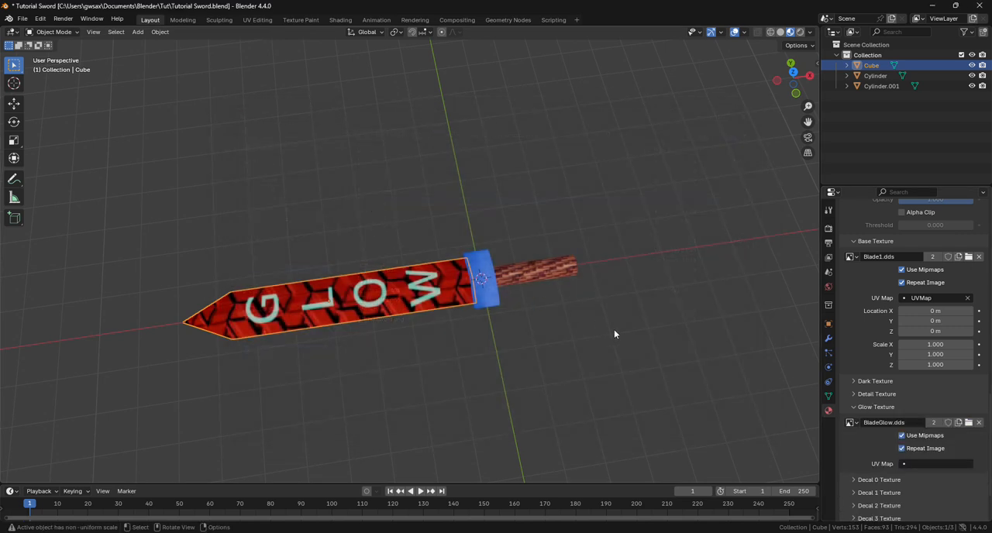
middle_drag(615, 334, 530, 383)
scroll(356, 225, up, 3)
middle_drag(359, 224, 356, 226)
scroll(356, 226, down, 3)
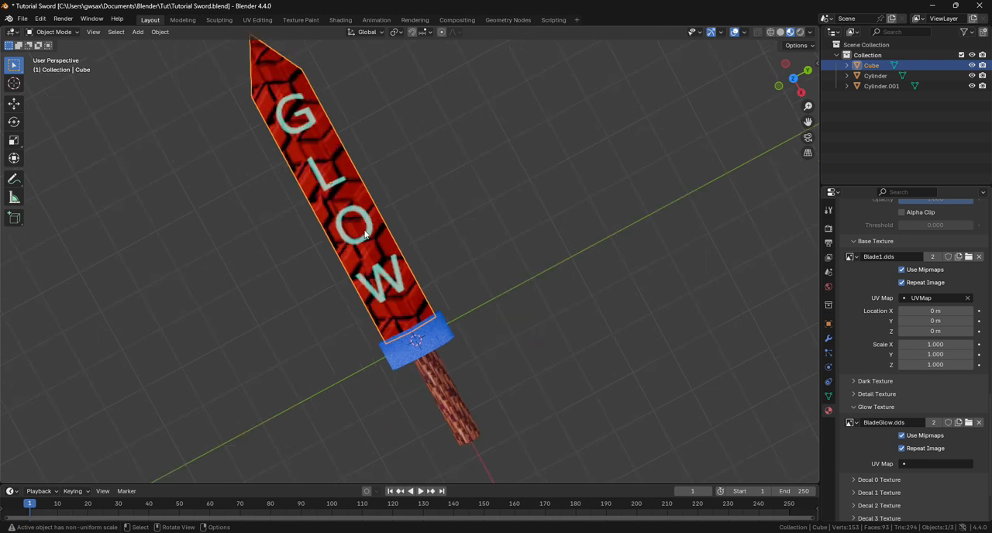
Select the blade, guard and handle together, and assign UVMap as the glow texture's UV map
drag(211, 52, 505, 427)
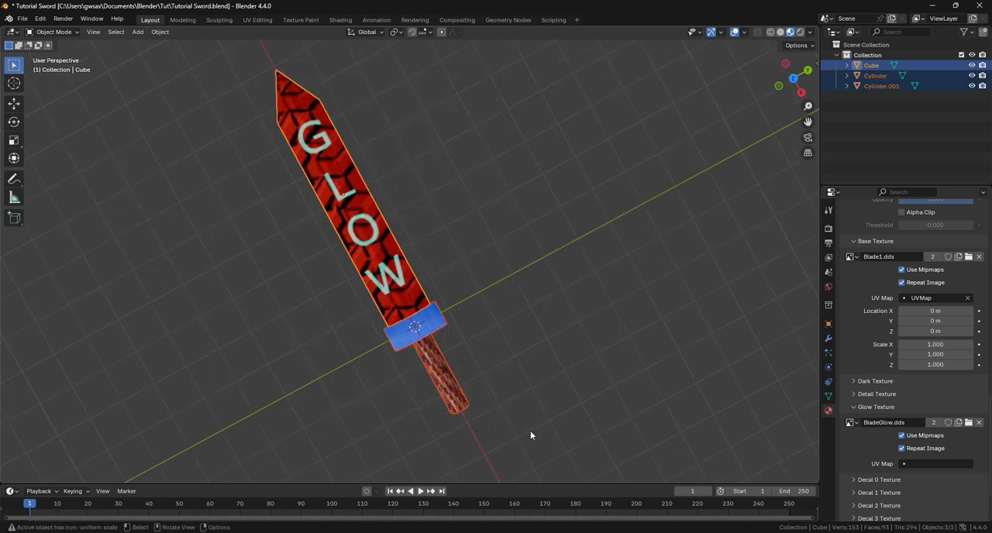
click(921, 464)
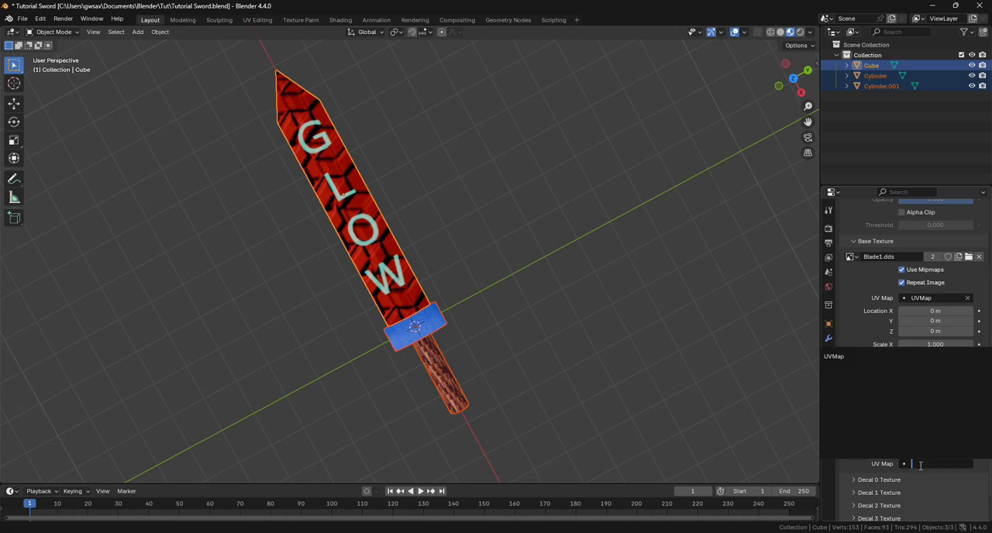
click(845, 356)
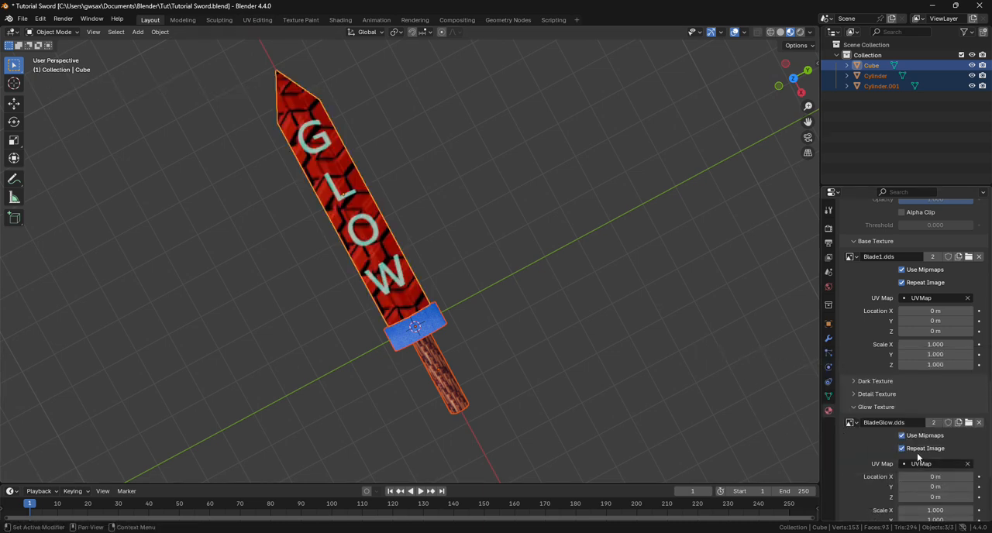
middle_drag(618, 321, 482, 284)
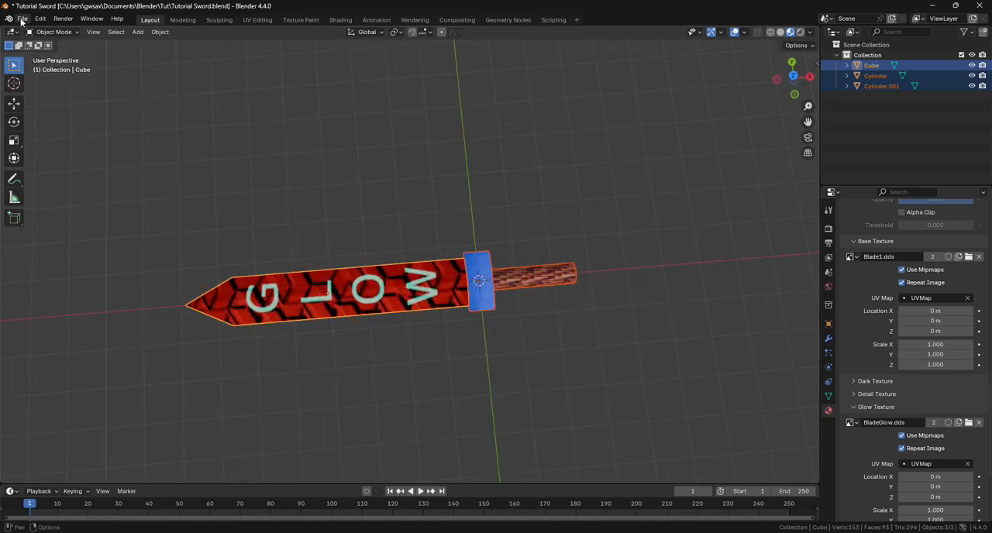
Export the sword as a Morrowind NIF named Tutorial Sword 3.nif in the Tut folder
click(22, 19)
mouse_move(57, 177)
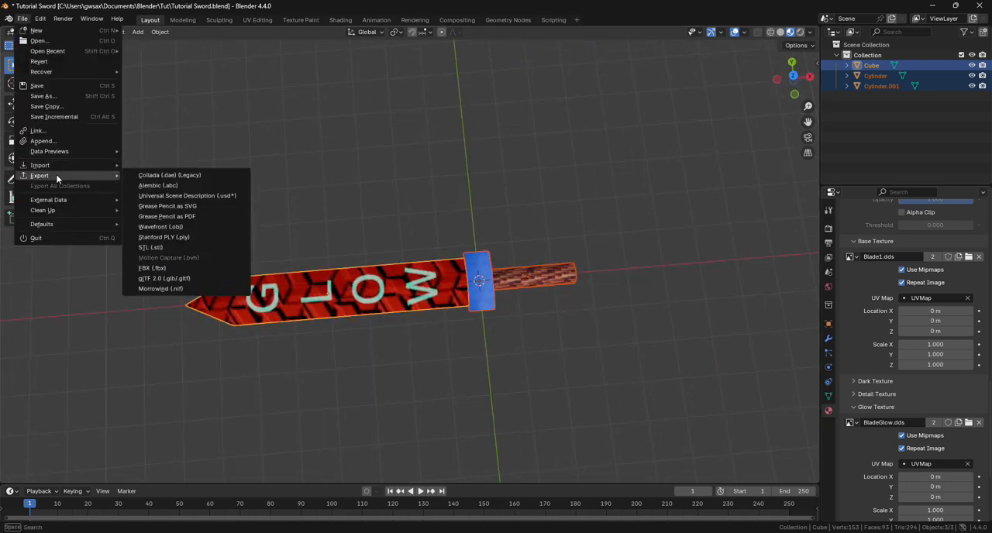
click(167, 294)
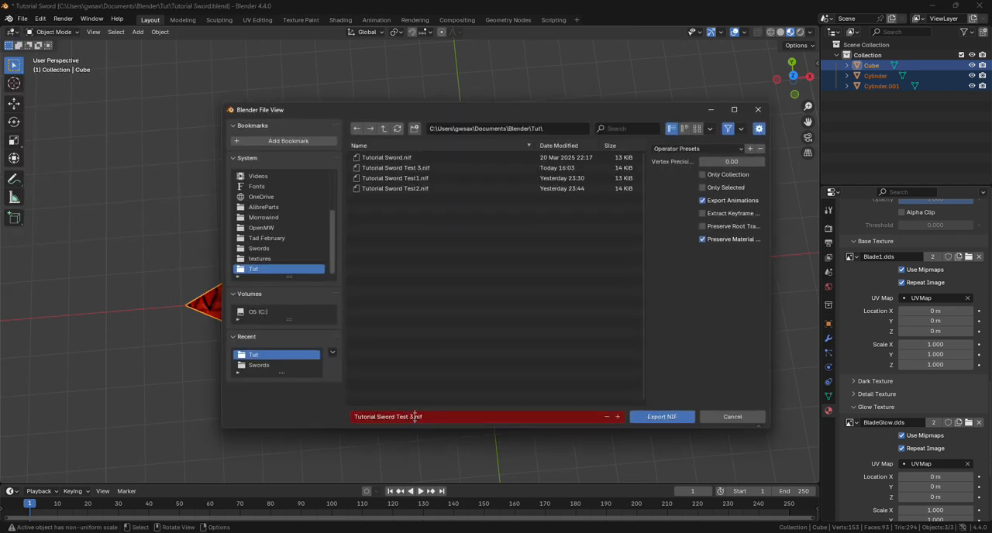
drag(415, 417, 397, 417)
text(3)
click(652, 423)
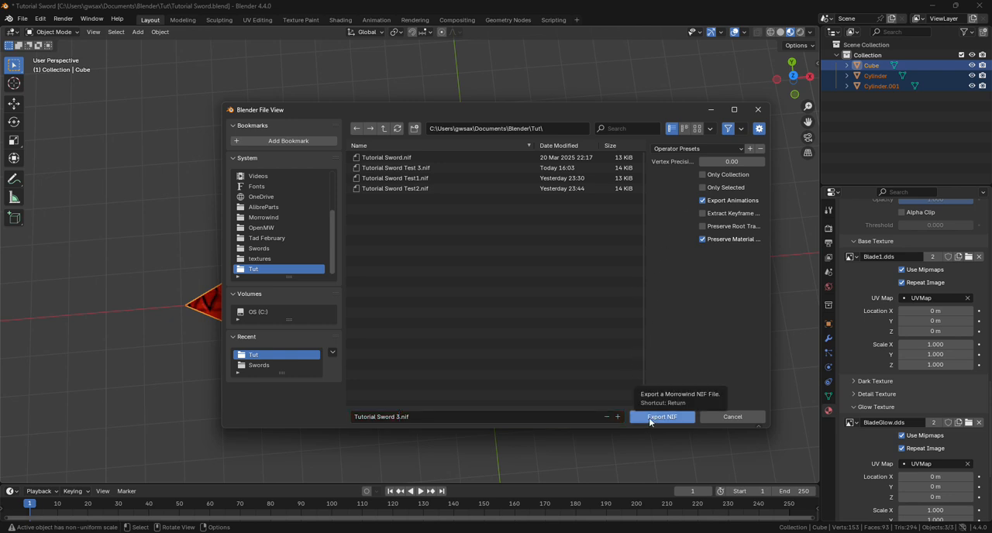
click(654, 419)
Switch to NifSkope, open Tutorial Sword 3.nif and view the glowing blade from above at an angle
click(588, 532)
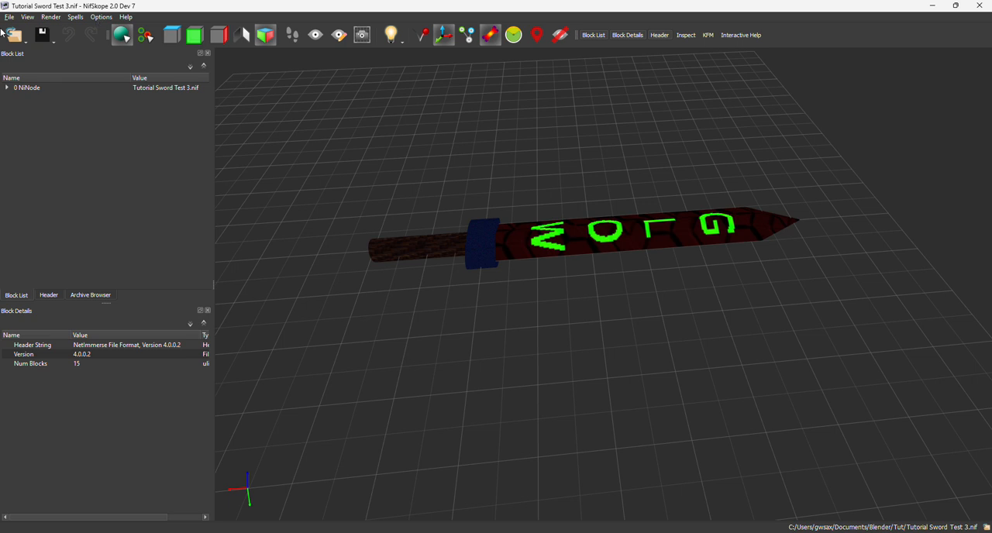
click(6, 35)
click(25, 52)
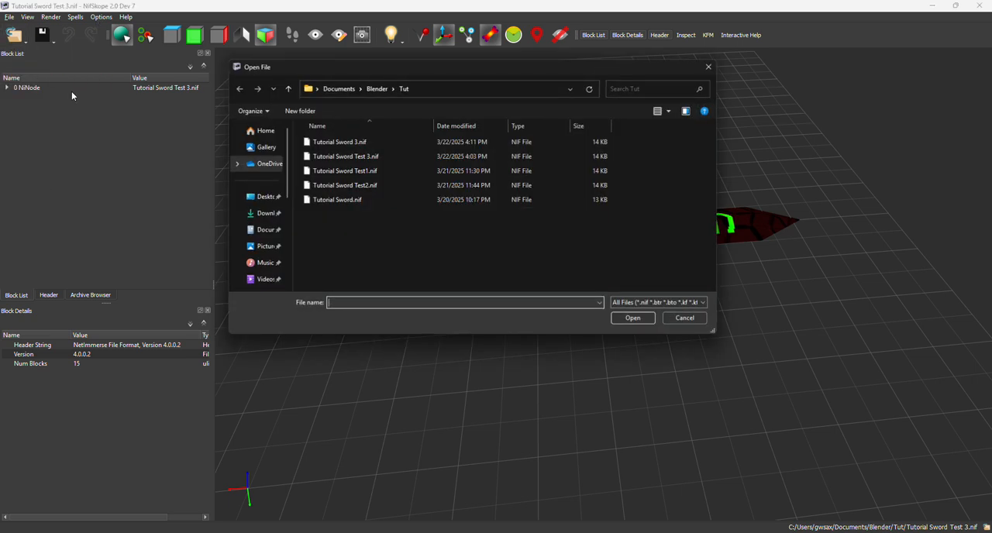
click(353, 143)
double_click(353, 143)
drag(406, 193, 567, 314)
Hold the light brightness at its minimum in the lighting options to check the glow on the blade
click(392, 34)
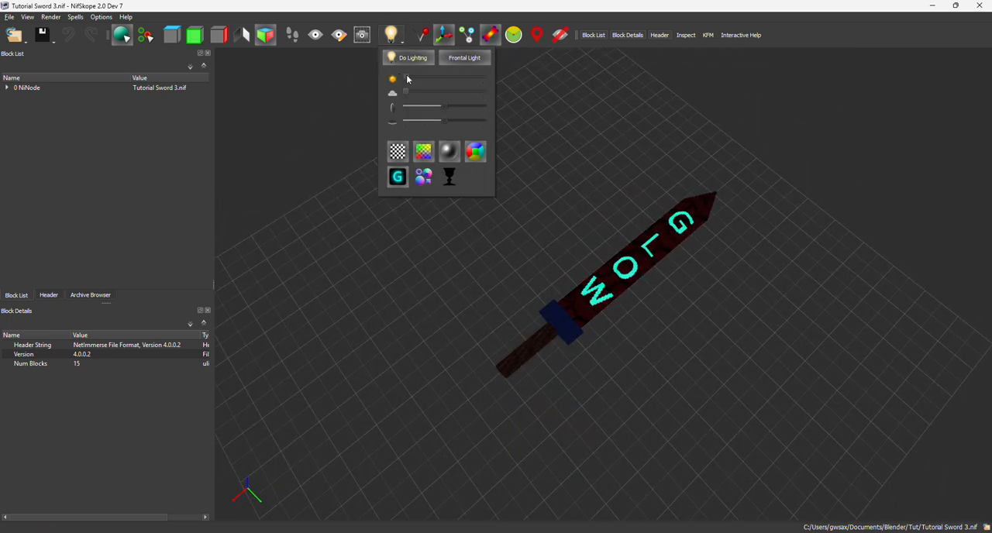
drag(405, 77, 377, 89)
click(556, 194)
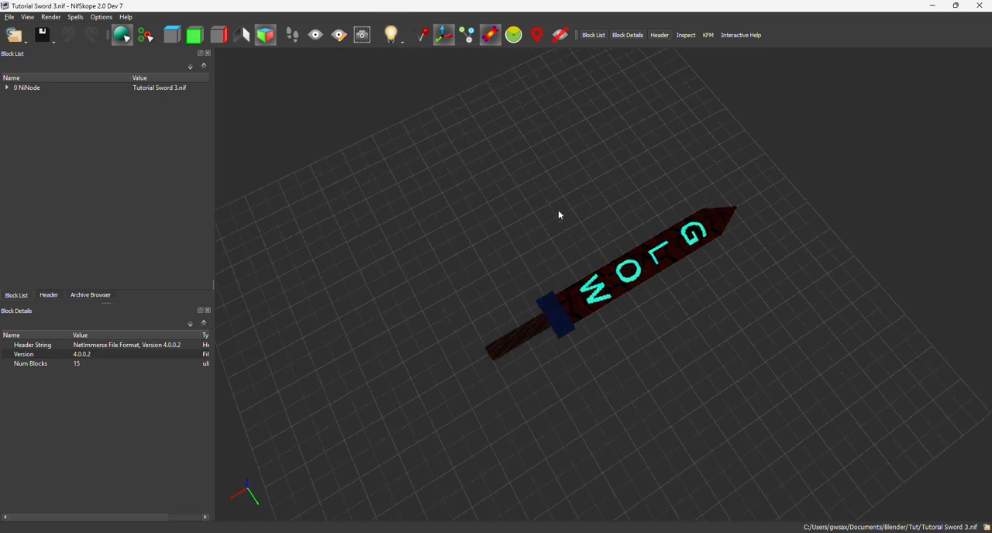